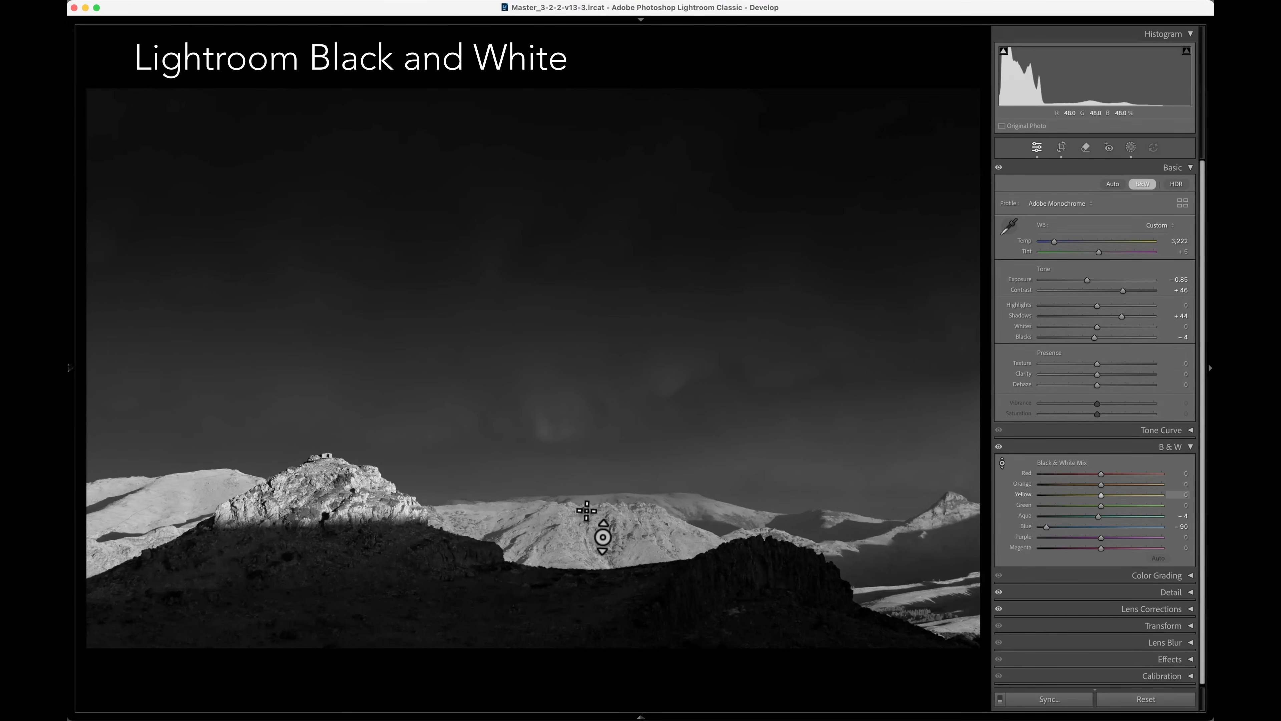
# Try a targeted black-and-white tone adjustment on the distant mountains, undo it, and set the photo's Contrast to +36.
pyautogui.moveTo(571, 516)
pyautogui.mouseDown()
pyautogui.moveTo(572, 492)
pyautogui.moveTo(578, 588)
pyautogui.moveTo(572, 478)
pyautogui.moveTo(571, 492)
pyautogui.mouseUp()
pyautogui.press('super+z')
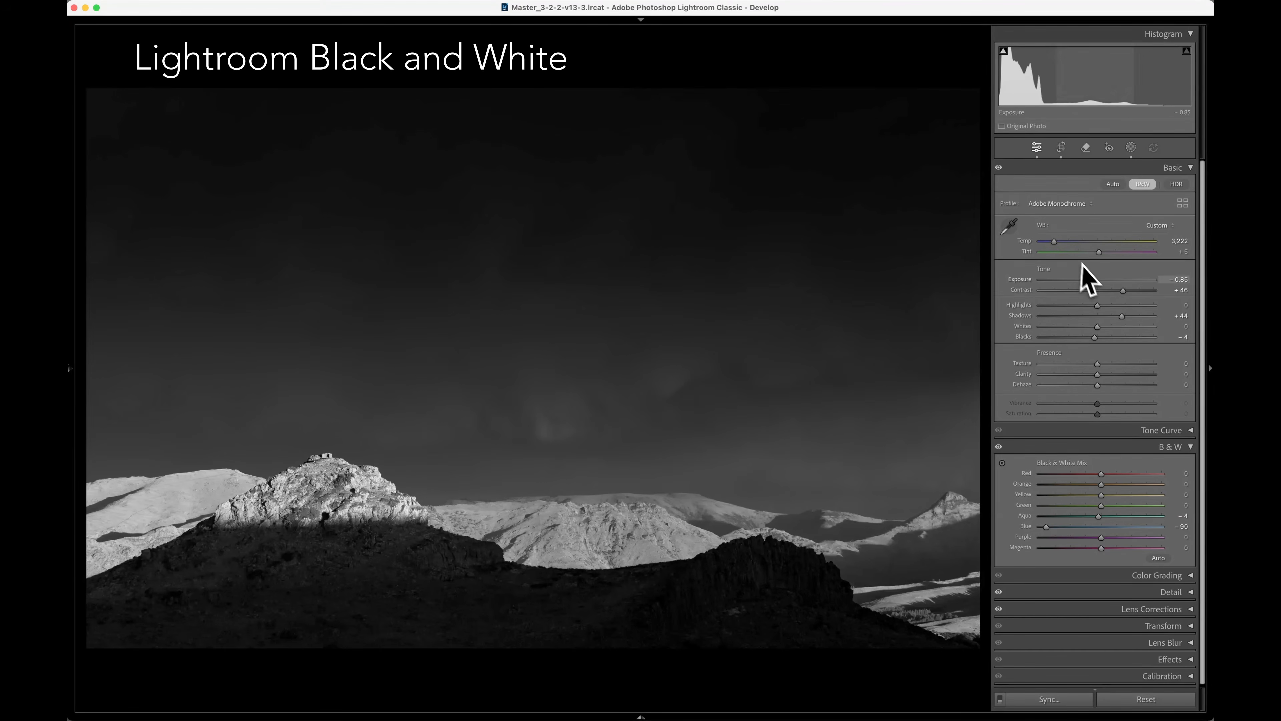
pyautogui.moveTo(1124, 291)
pyautogui.mouseDown()
pyautogui.moveTo(1101, 291)
pyautogui.moveTo(1114, 292)
pyautogui.mouseUp()
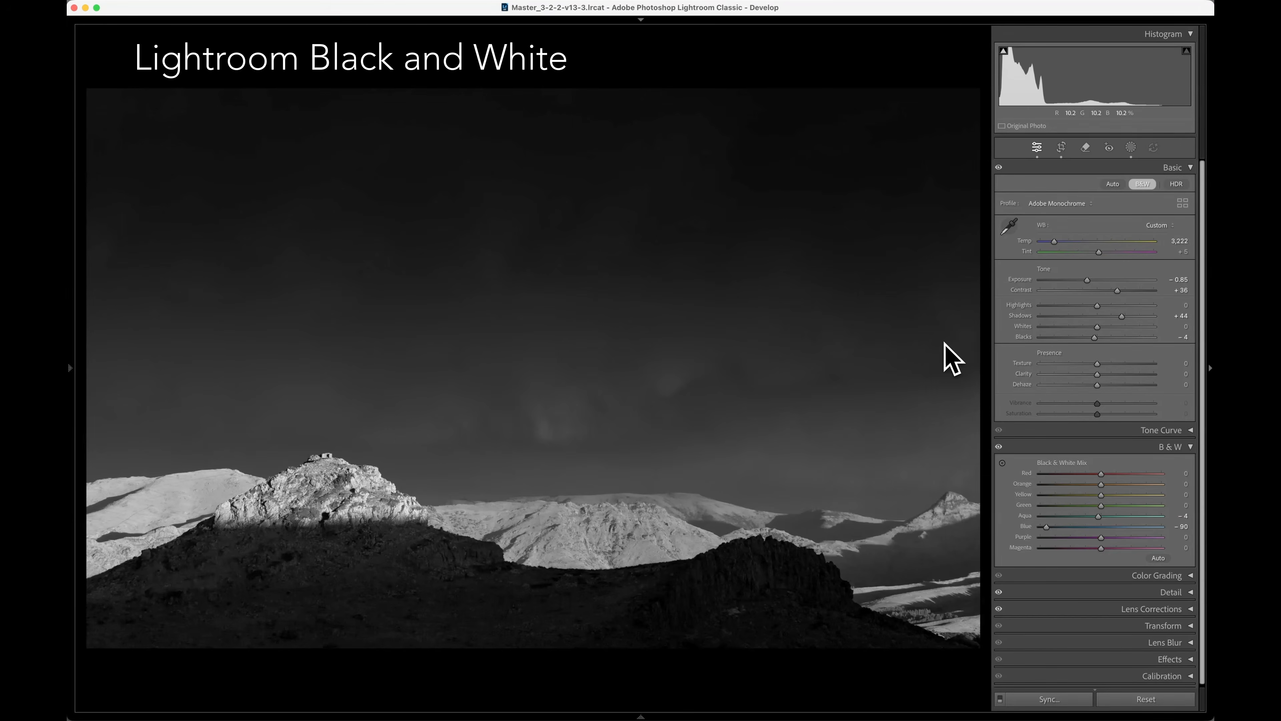
# Examine the linear gradient of Mask 1 over the sky and return to the photo grid.
pyautogui.click(1131, 147)
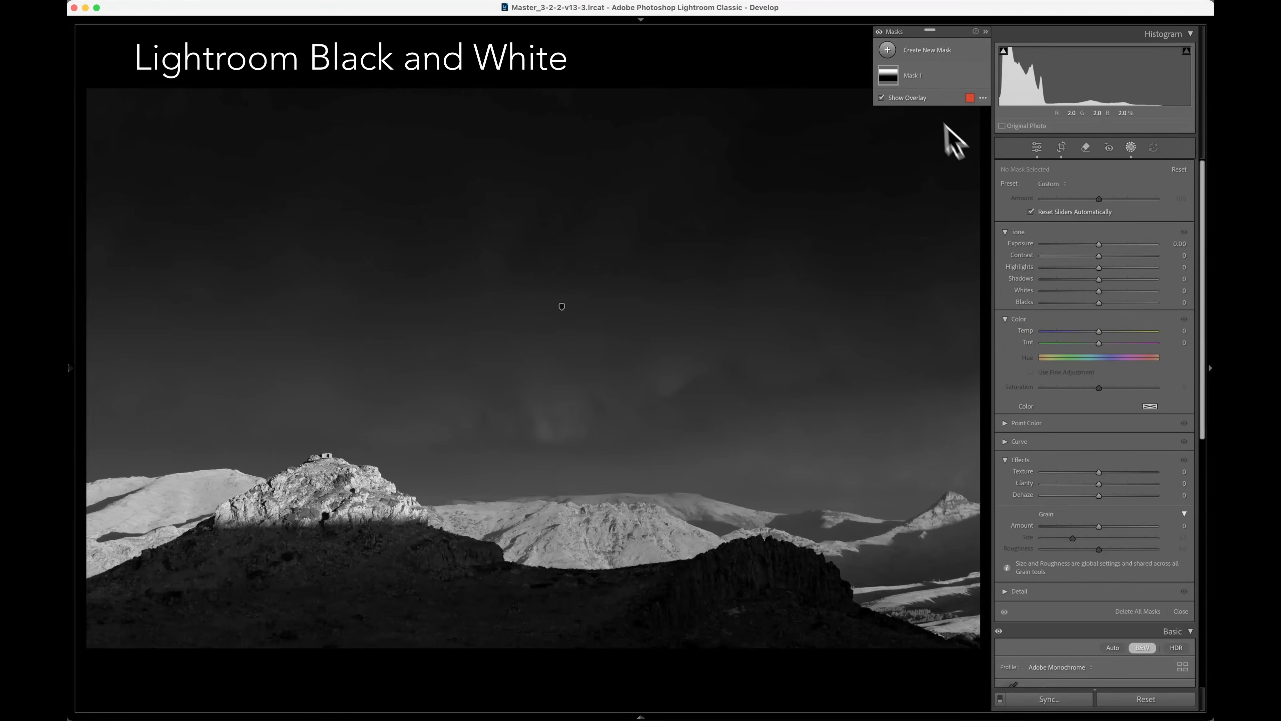
pyautogui.click(897, 83)
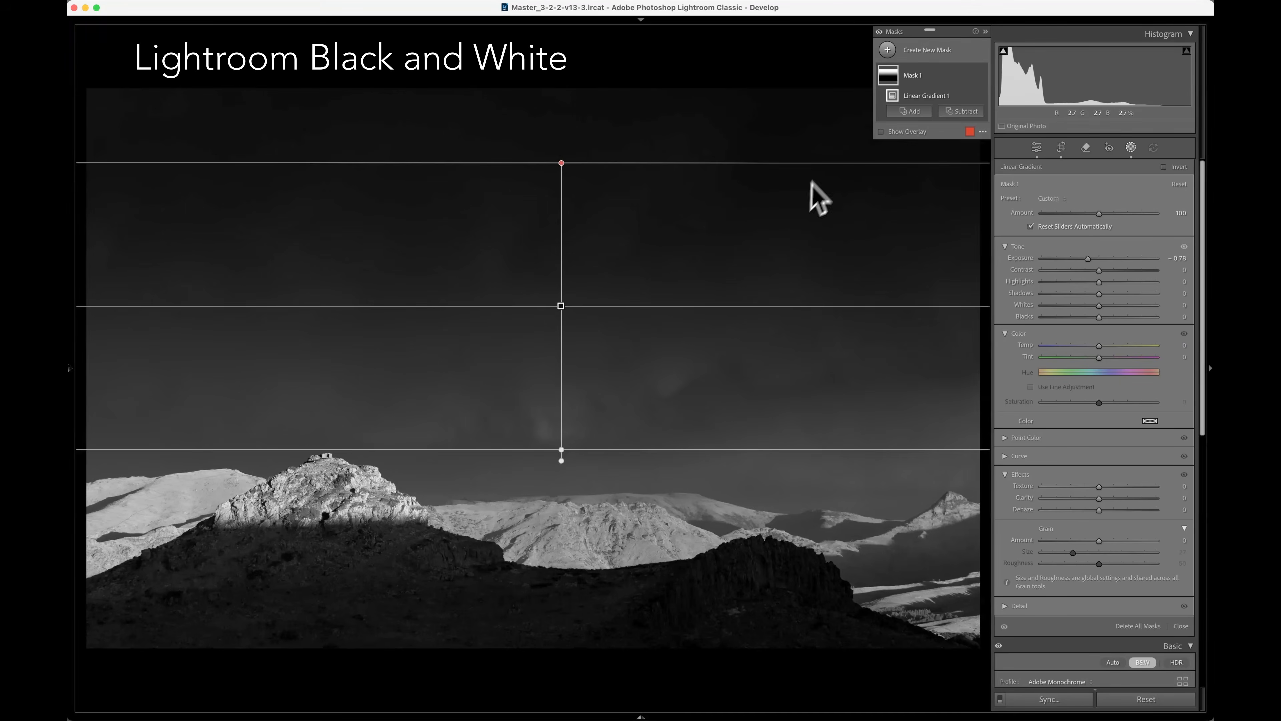
pyautogui.press('g')
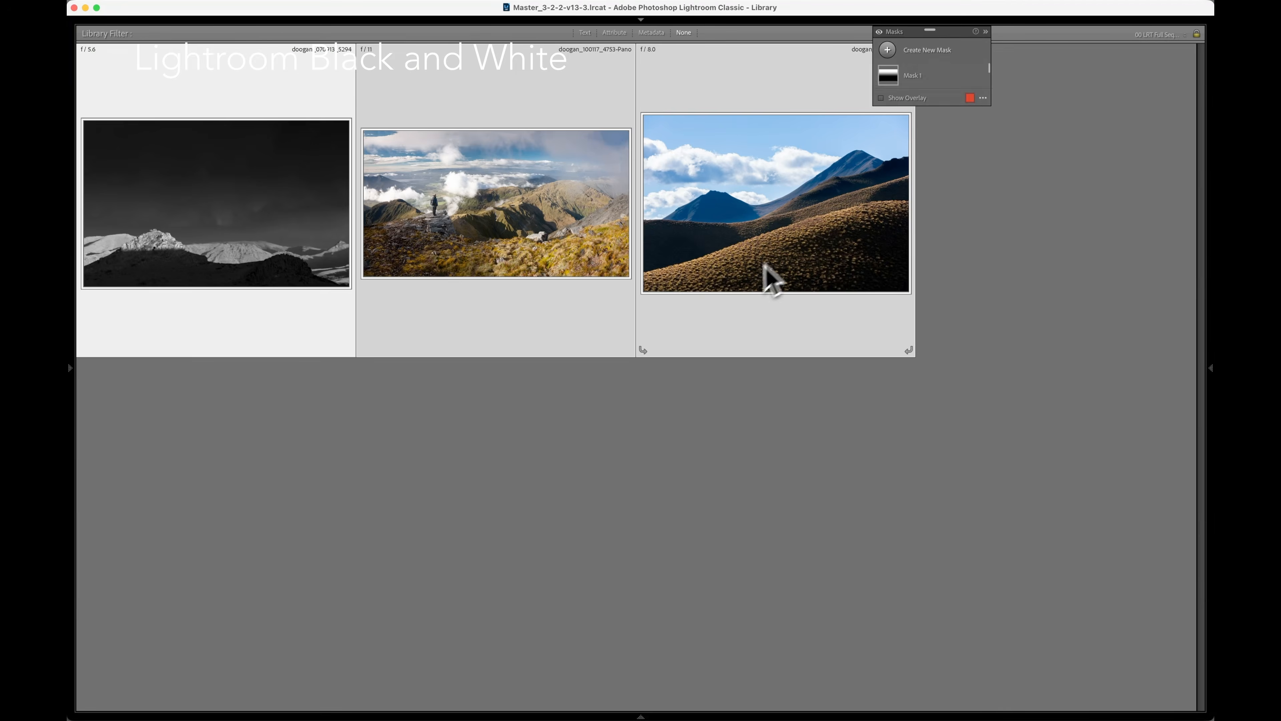
# Open the second photo, the hiker panorama, for developing and convert it to black and white.
pyautogui.click(522, 268)
pyautogui.press('d')
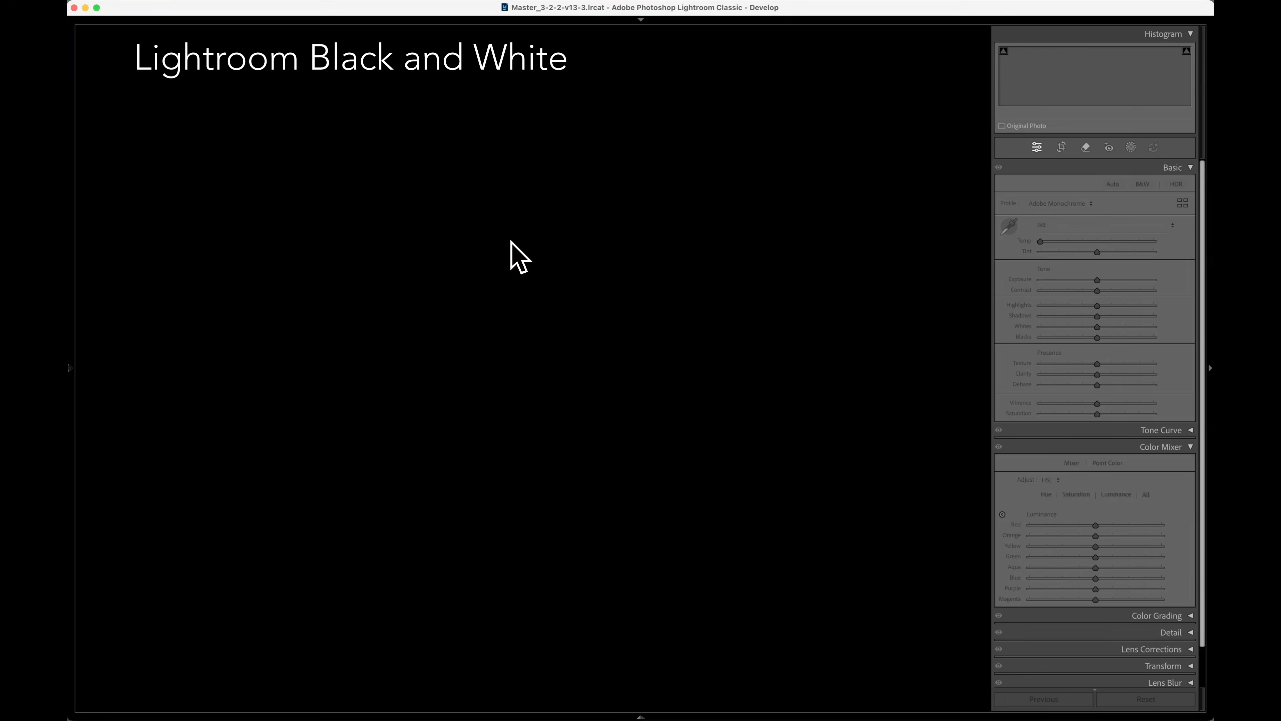
pyautogui.click(1142, 184)
# Darken the panorama's sky with the targeted black-and-white mix adjustment and show the photo's masks.
pyautogui.moveTo(1101, 526); pyautogui.dragTo(1062, 525)
pyautogui.doubleClick(1027, 526)
pyautogui.click(1002, 463)
pyautogui.moveTo(187, 201); pyautogui.dragTo(187, 229)
pyautogui.click(1131, 147)
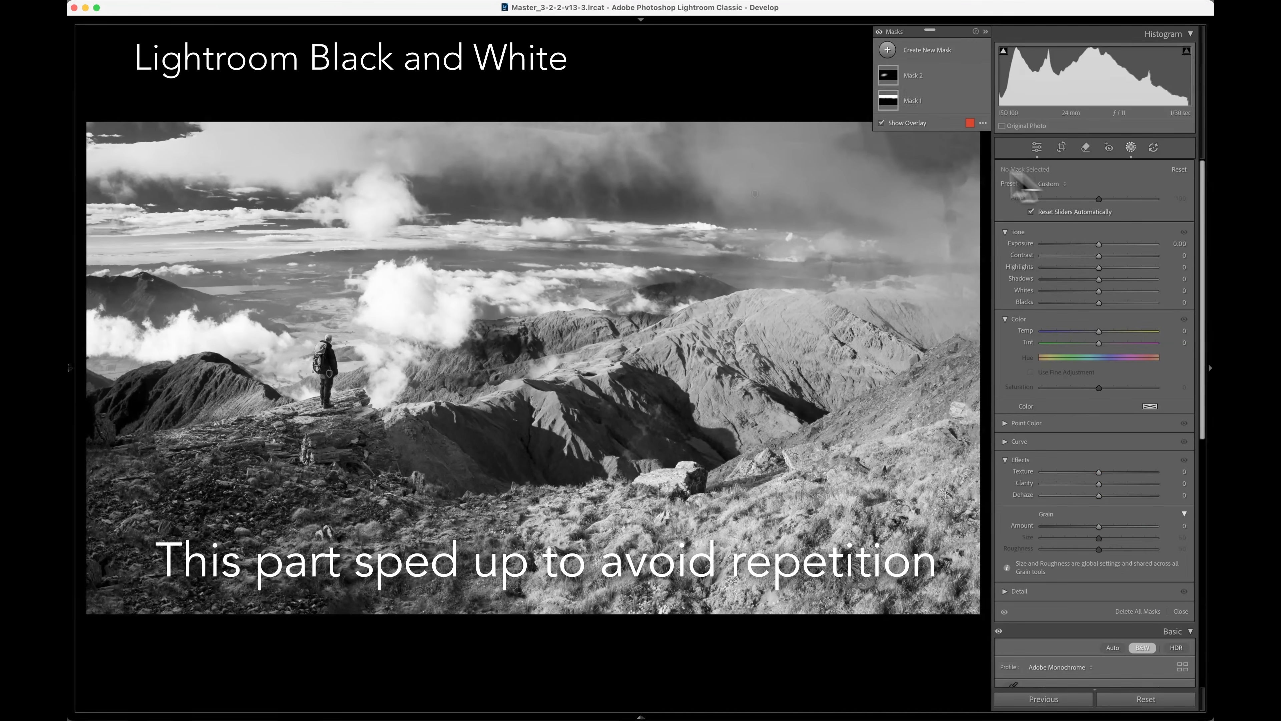
# Open the third photo, the grassy hills with peaks behind, for developing and briefly check its masks.
pyautogui.press('g')
pyautogui.press('Right')
pyautogui.press('d')
pyautogui.click(1131, 147)
pyautogui.click(1130, 147)
# Convert the hills photo to black and white and darken its sky with the targeted adjustment to about Blue -60.
pyautogui.click(1142, 184)
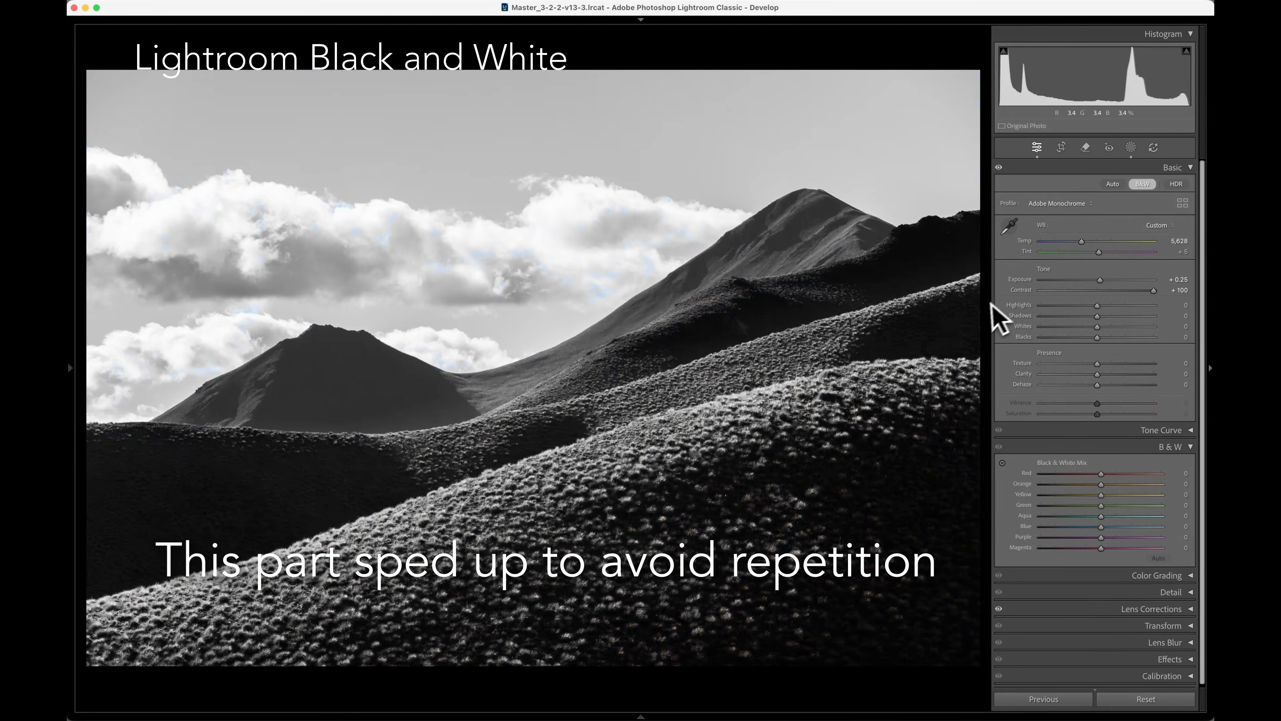
pyautogui.click(1003, 463)
pyautogui.moveTo(353, 124); pyautogui.dragTo(353, 151)
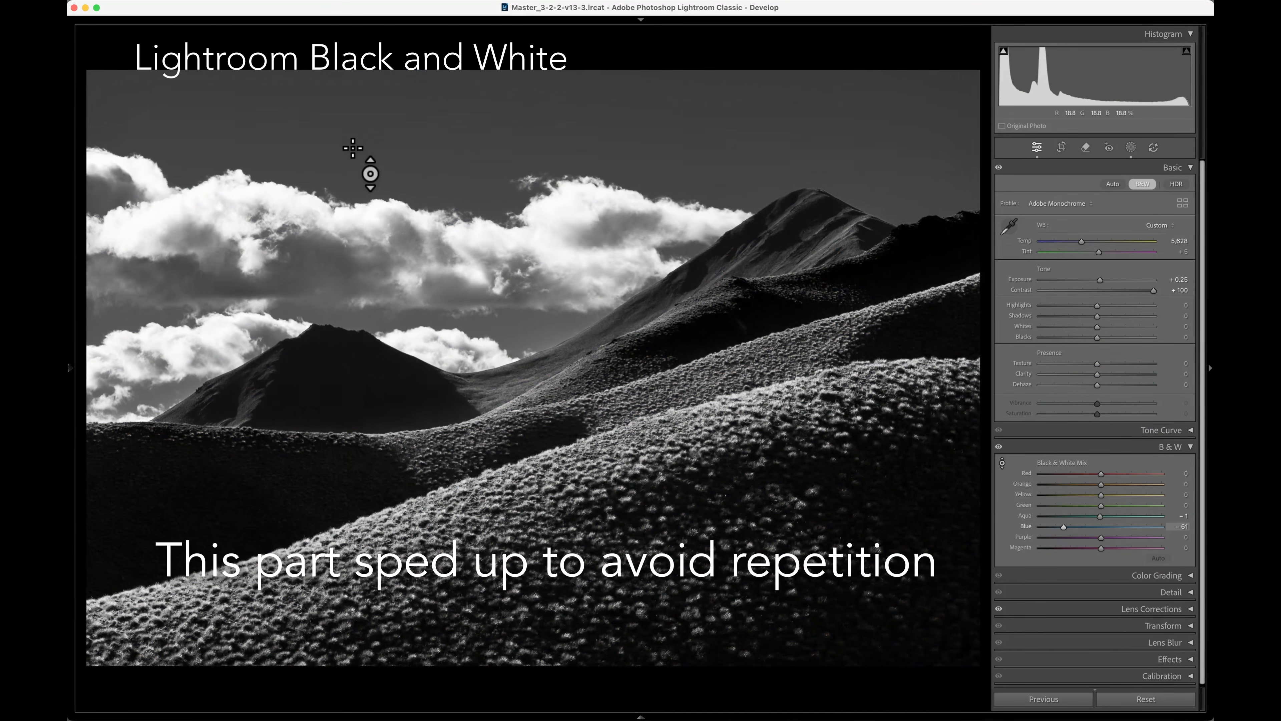
# Brighten the mountains by raising the Mountains mask's Exposure to 0.54.
pyautogui.click(1131, 147)
pyautogui.click(894, 106)
pyautogui.click(909, 160)
pyautogui.moveTo(1100, 259); pyautogui.dragTo(1107, 262)
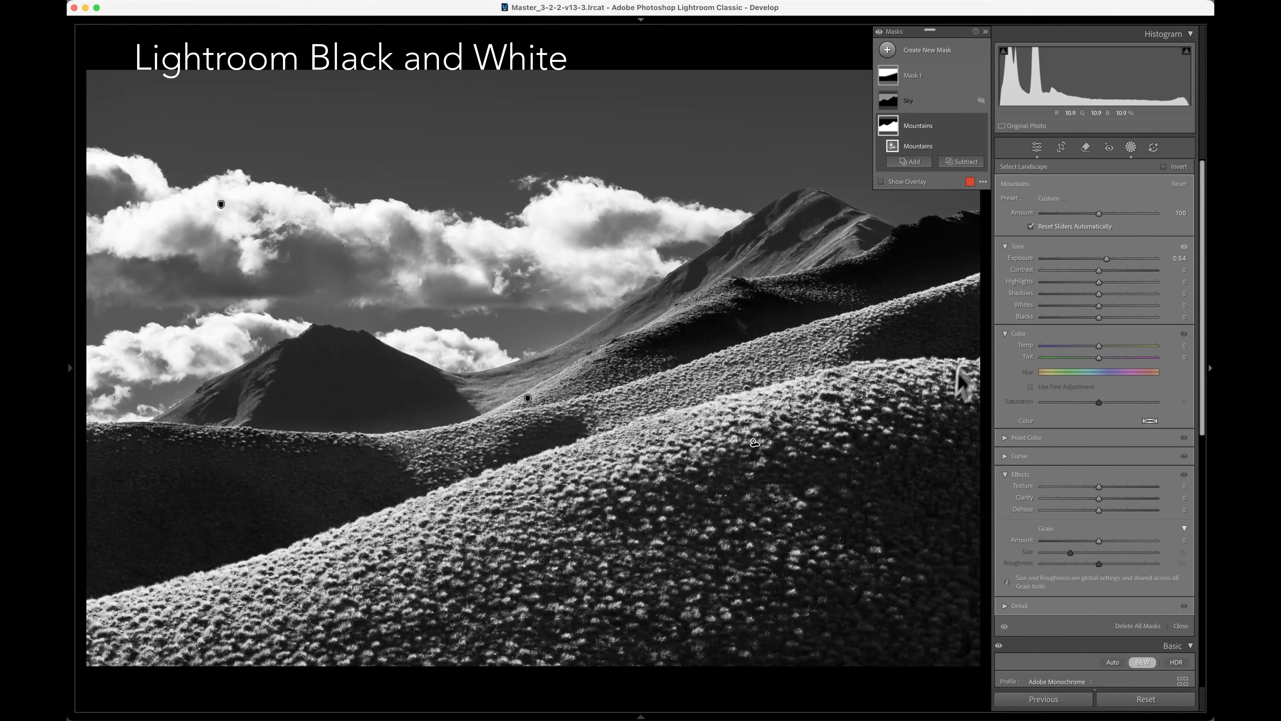
# Add film-like grain to the whole hills photo with an Amount of 77.
pyautogui.scroll(-2, 1044, 409)
pyautogui.scroll(-10, 1074, 394)
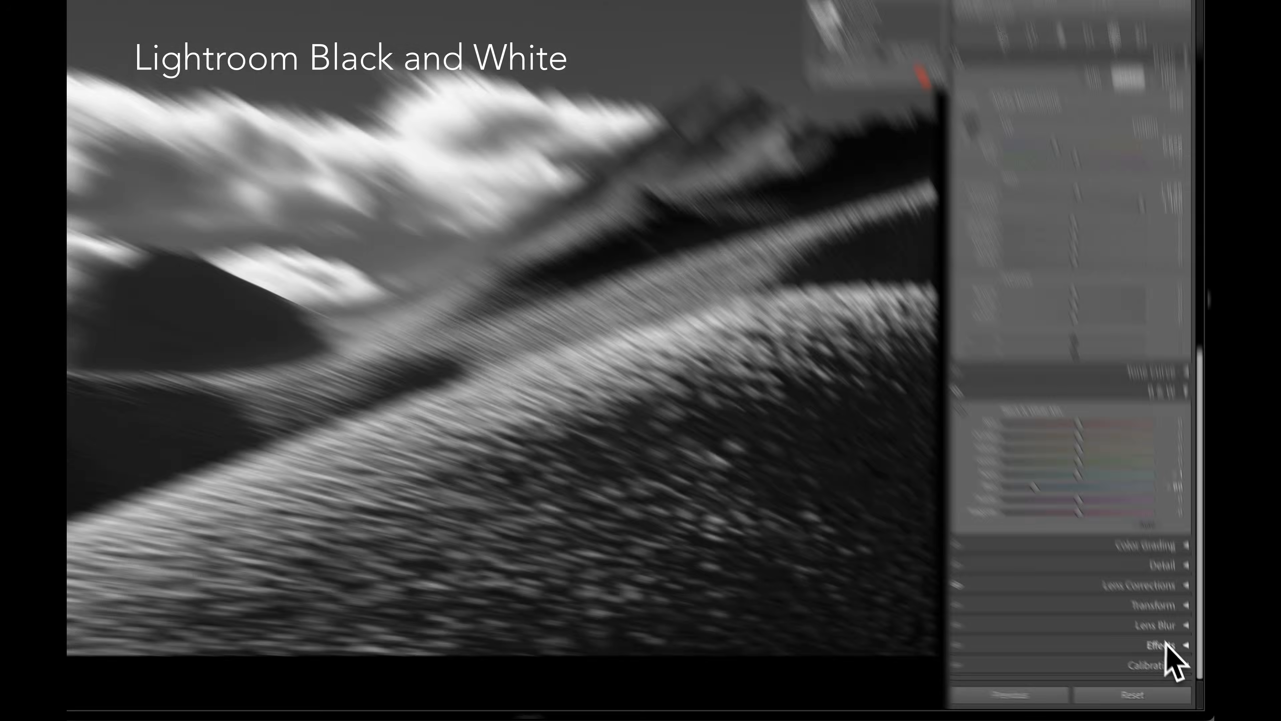
pyautogui.click(1160, 657)
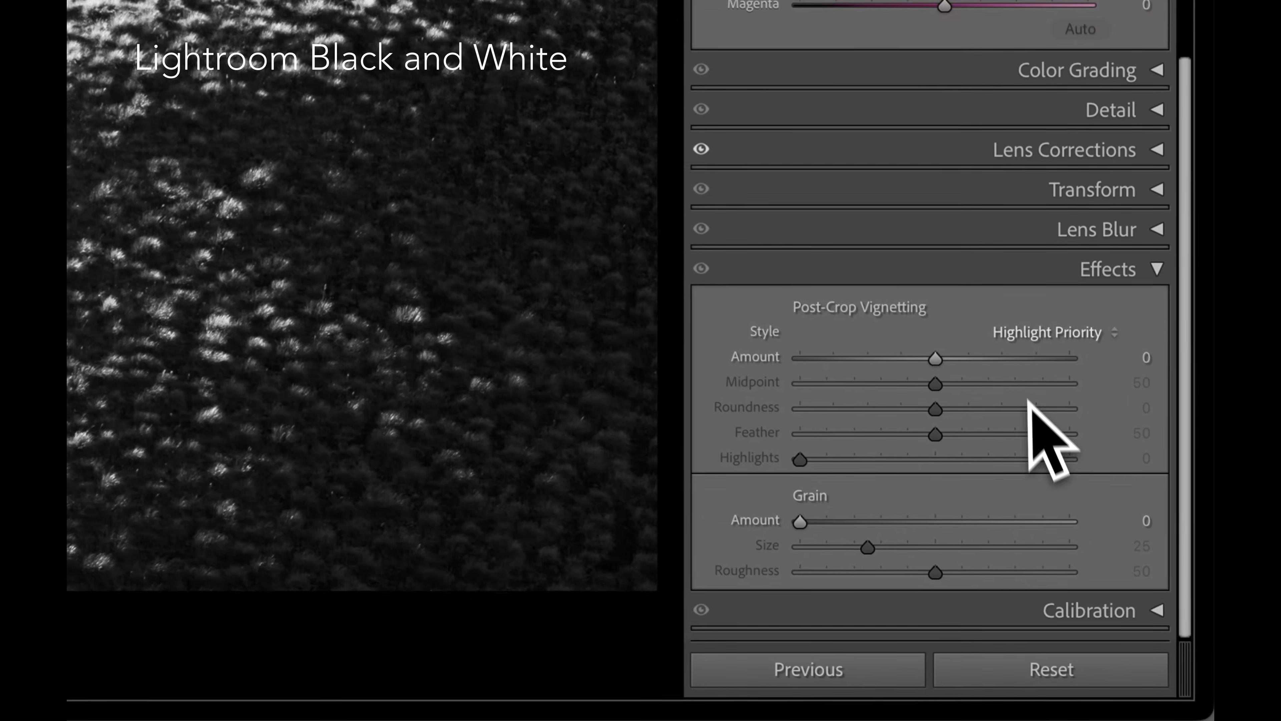
pyautogui.moveTo(802, 524); pyautogui.dragTo(981, 524)
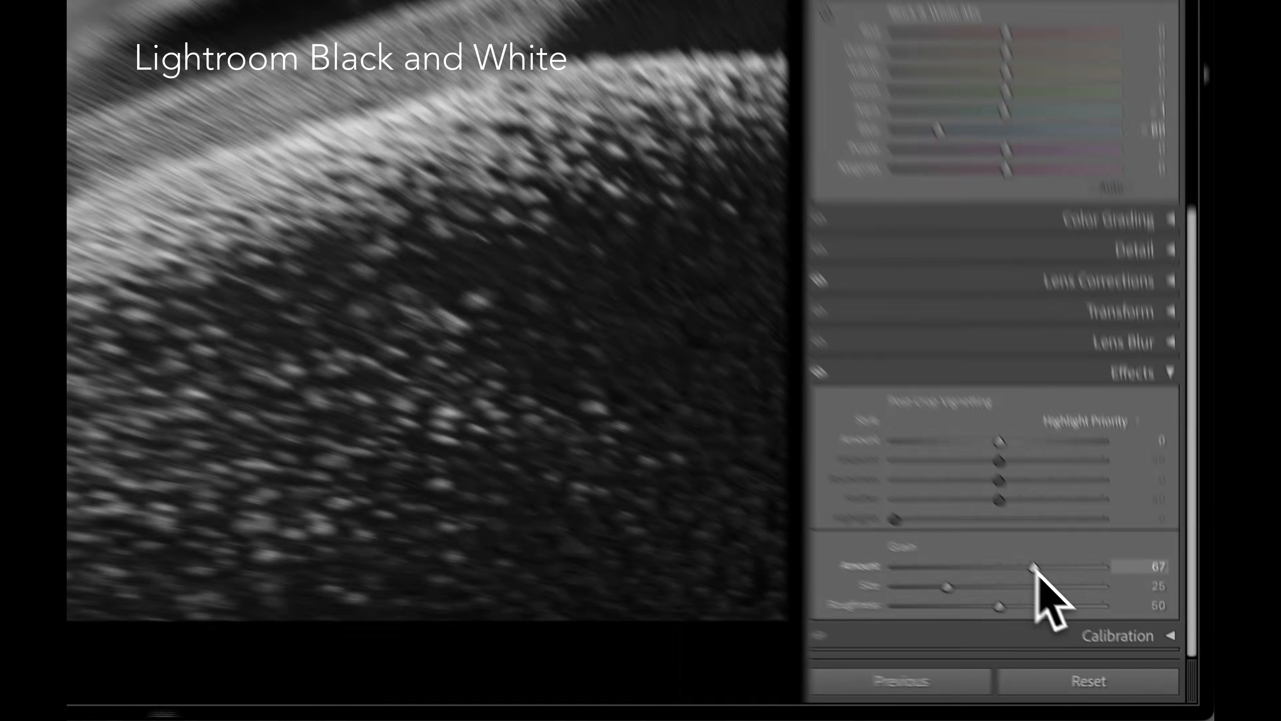
pyautogui.moveTo(1035, 568)
pyautogui.mouseDown()
pyautogui.moveTo(961, 568)
pyautogui.moveTo(1036, 568)
pyautogui.mouseUp()
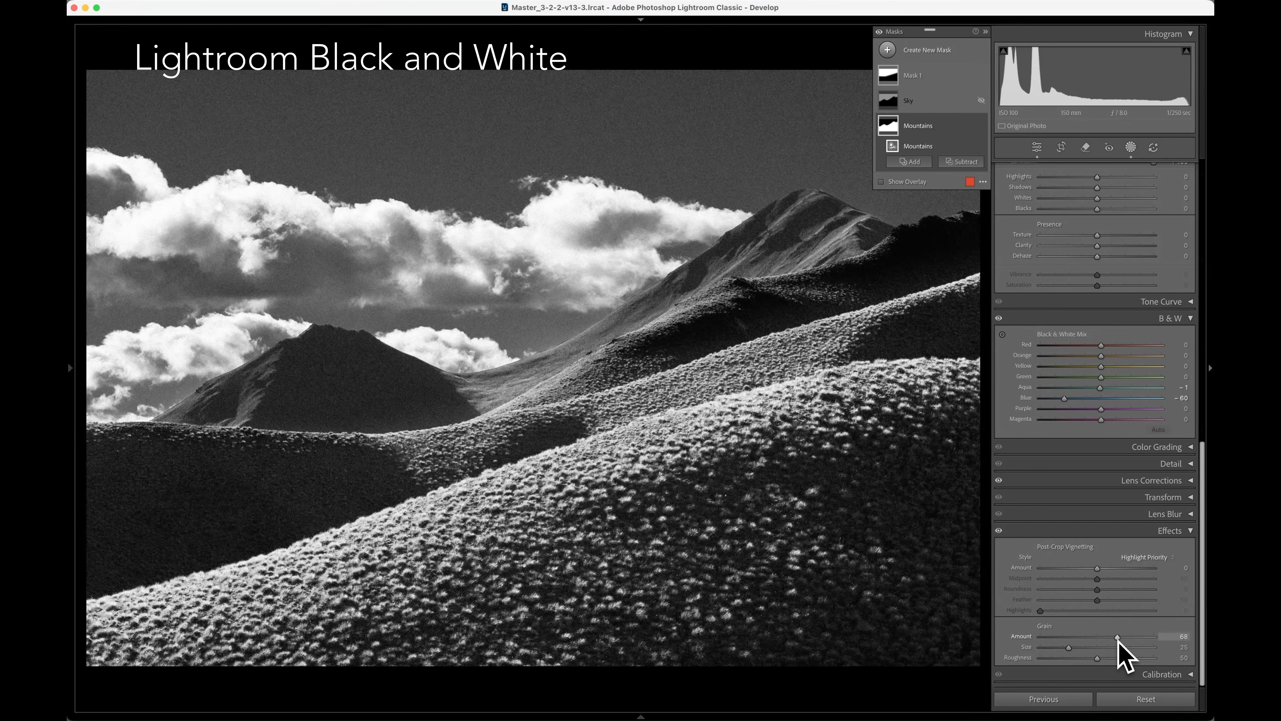
pyautogui.moveTo(1131, 645); pyautogui.dragTo(1129, 644)
# Raise the grain Size to 55, zoom in on the photo to judge it, and strengthen the grain further.
pyautogui.moveTo(1069, 648); pyautogui.dragTo(1103, 647)
pyautogui.press('space')
pyautogui.click(471, 347)
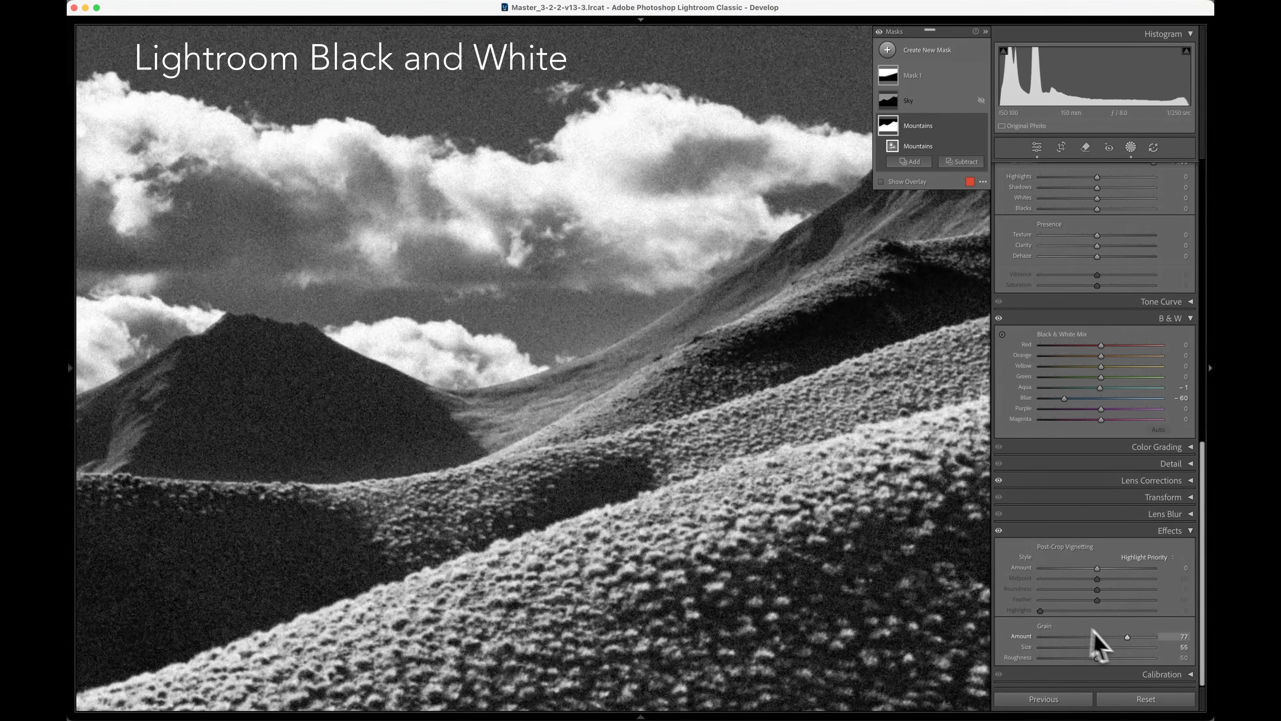
pyautogui.moveTo(1103, 648); pyautogui.dragTo(1131, 648)
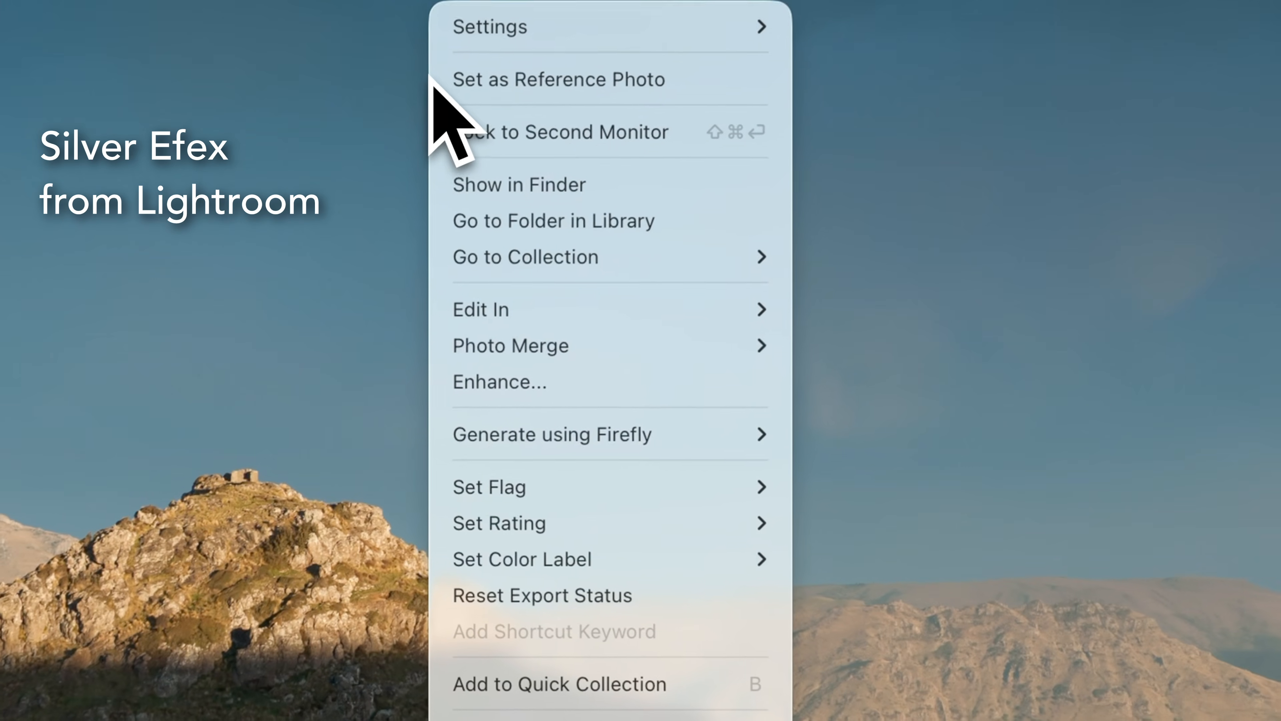
# Try the Nik 9 Silver Efex copy options for the color mountain photo, switching between PSD and TIFF format, and cancel.
pyautogui.moveTo(505, 306)
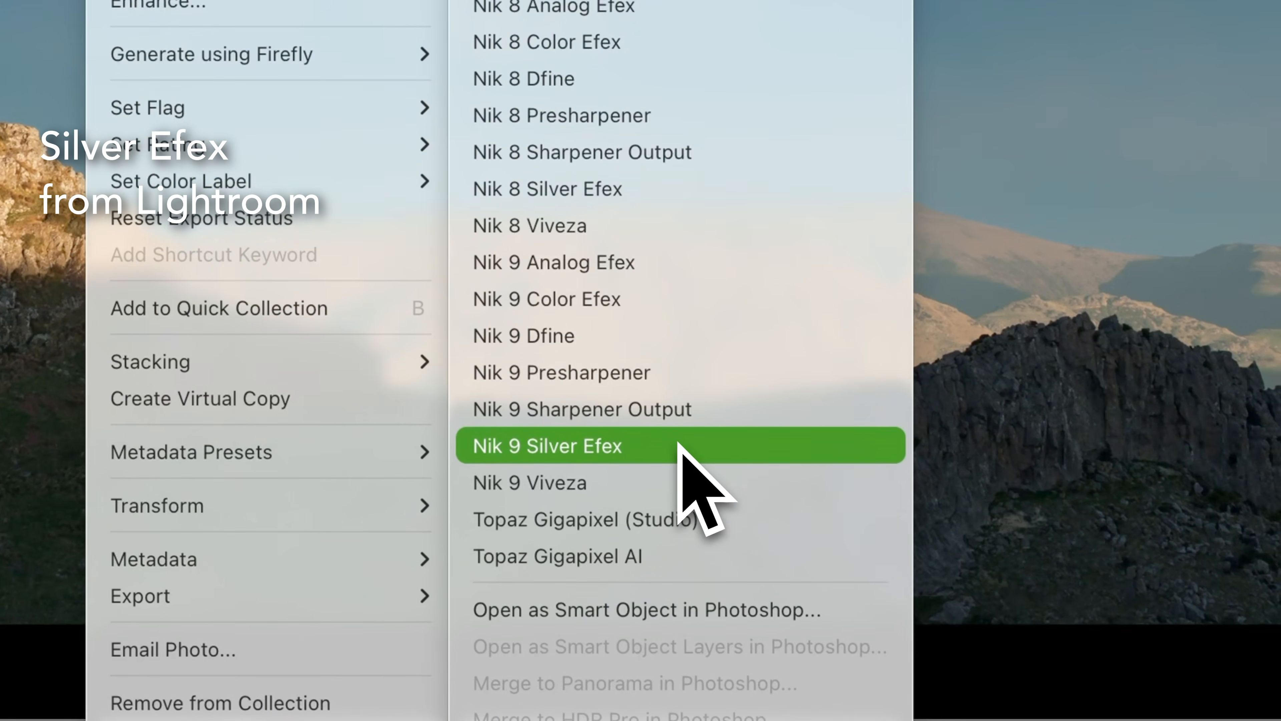
pyautogui.click(681, 444)
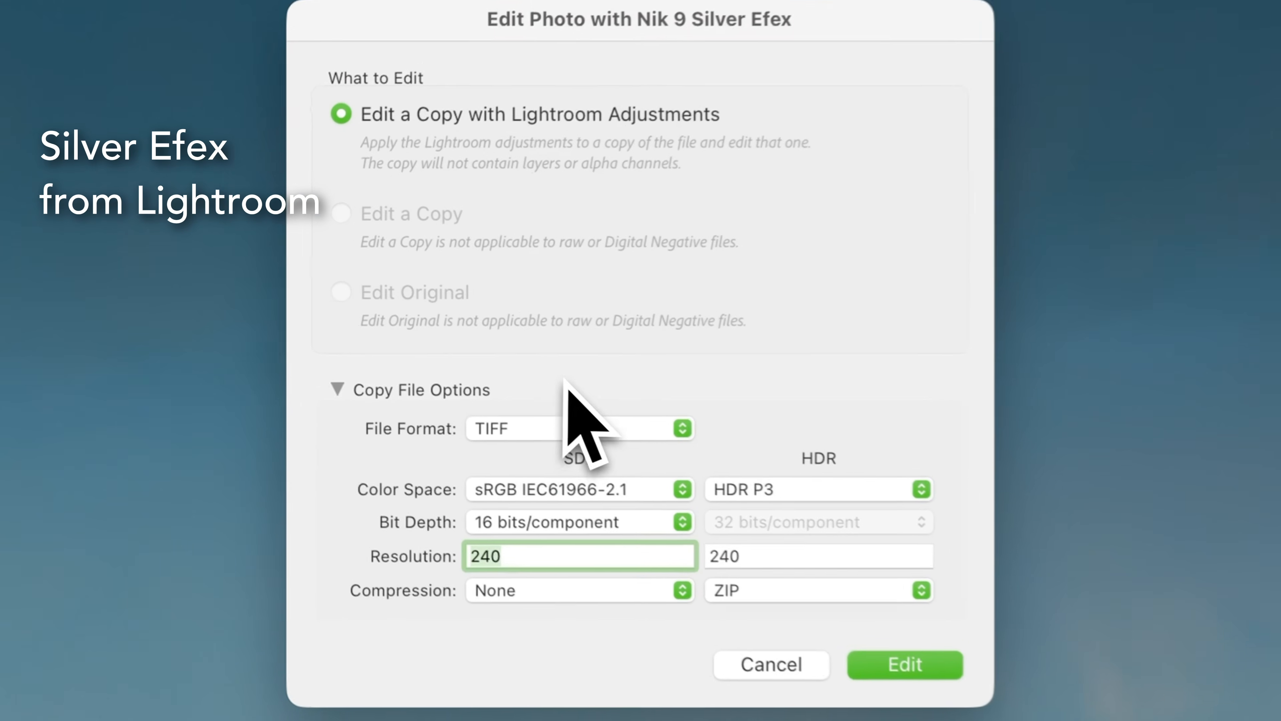
pyautogui.click(586, 441)
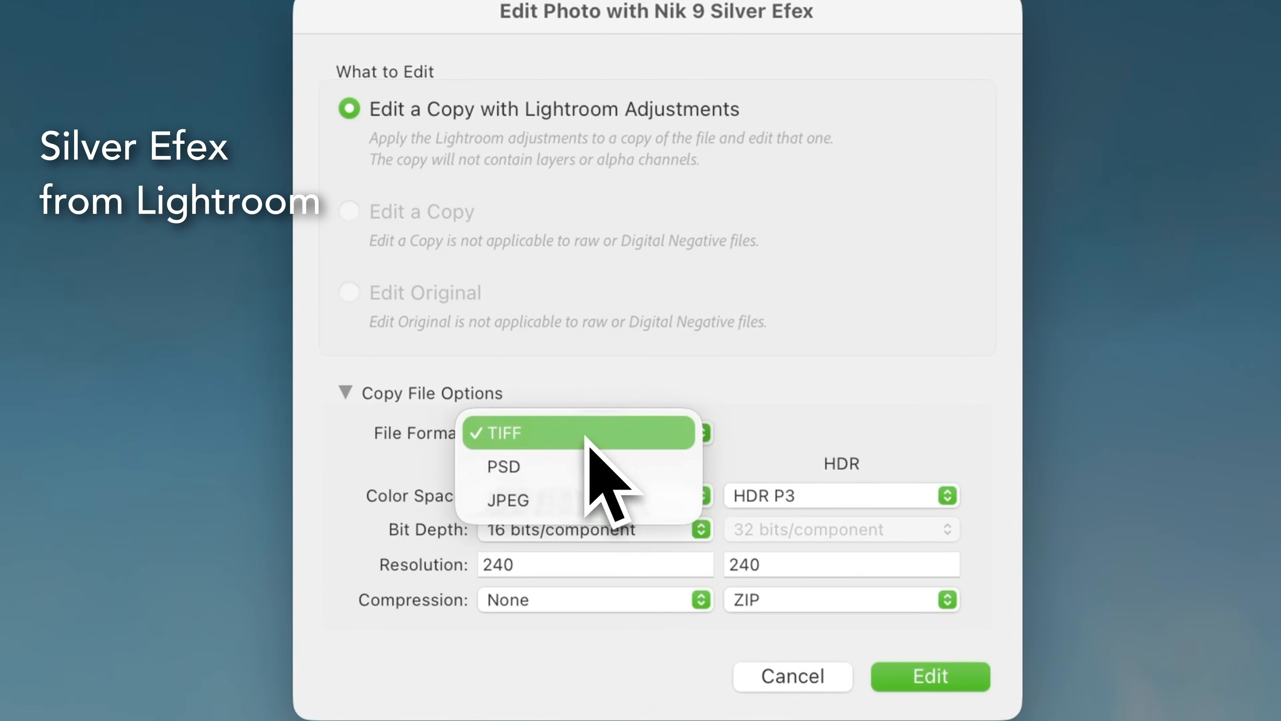
pyautogui.click(587, 461)
pyautogui.click(581, 438)
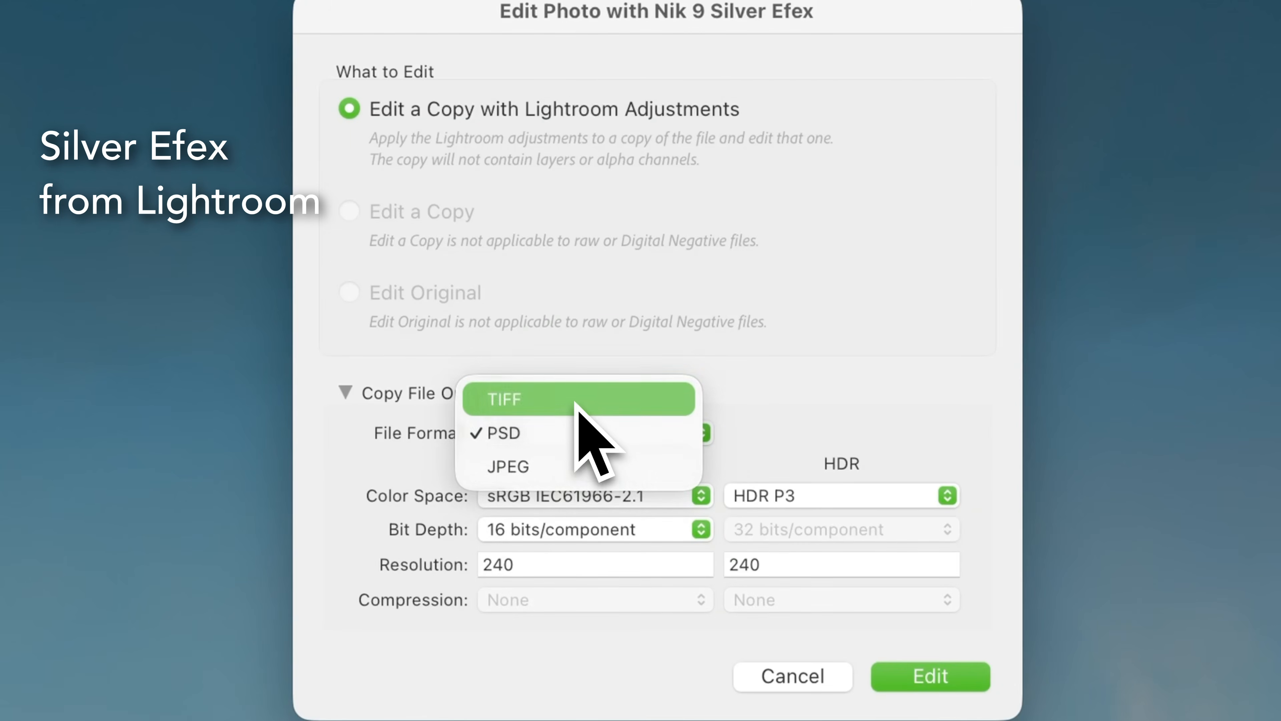
pyautogui.click(581, 404)
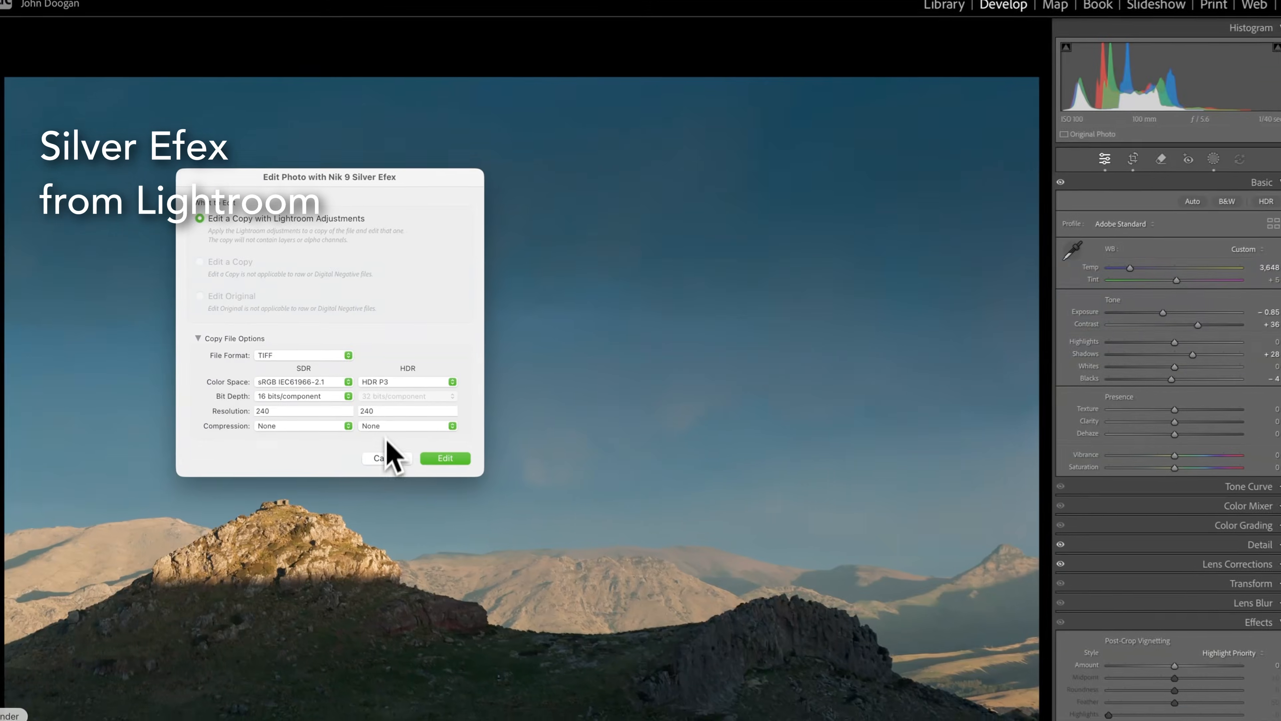
pyautogui.click(386, 457)
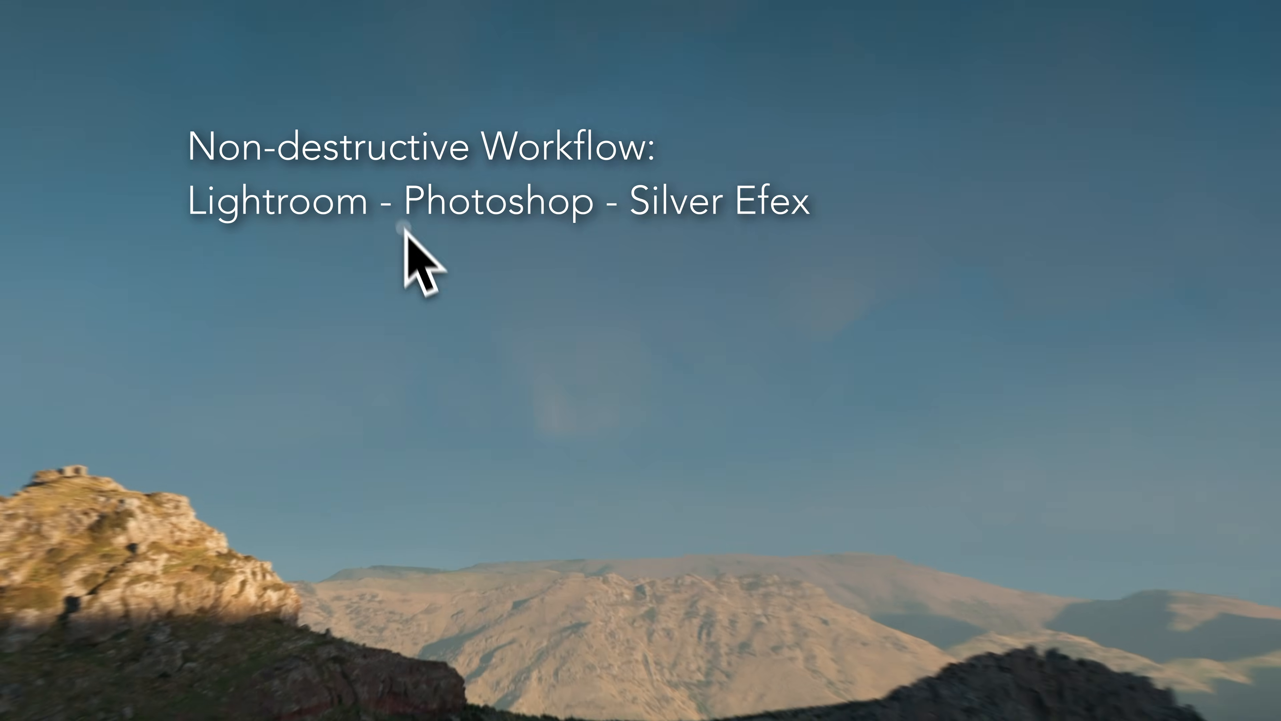
# Open the color mountain photo from Lightroom as a Smart Object in Photoshop.
pyautogui.rightClick(434, 365)
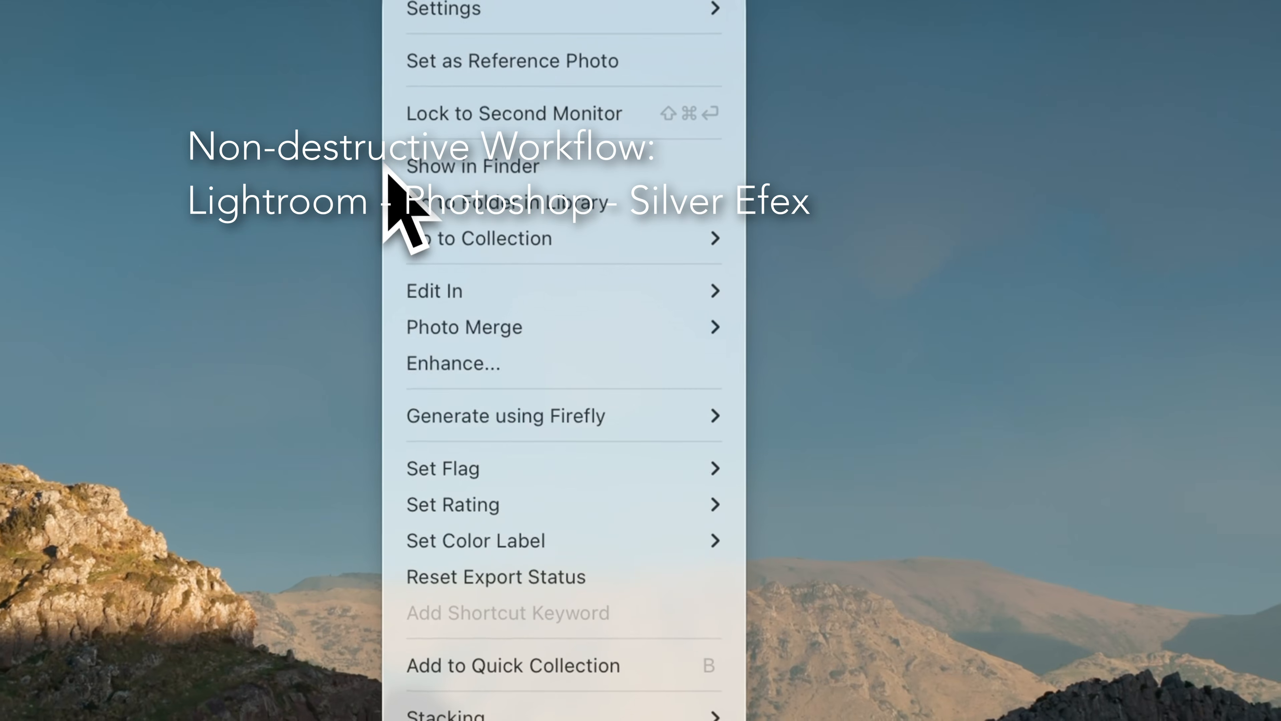
pyautogui.moveTo(464, 291)
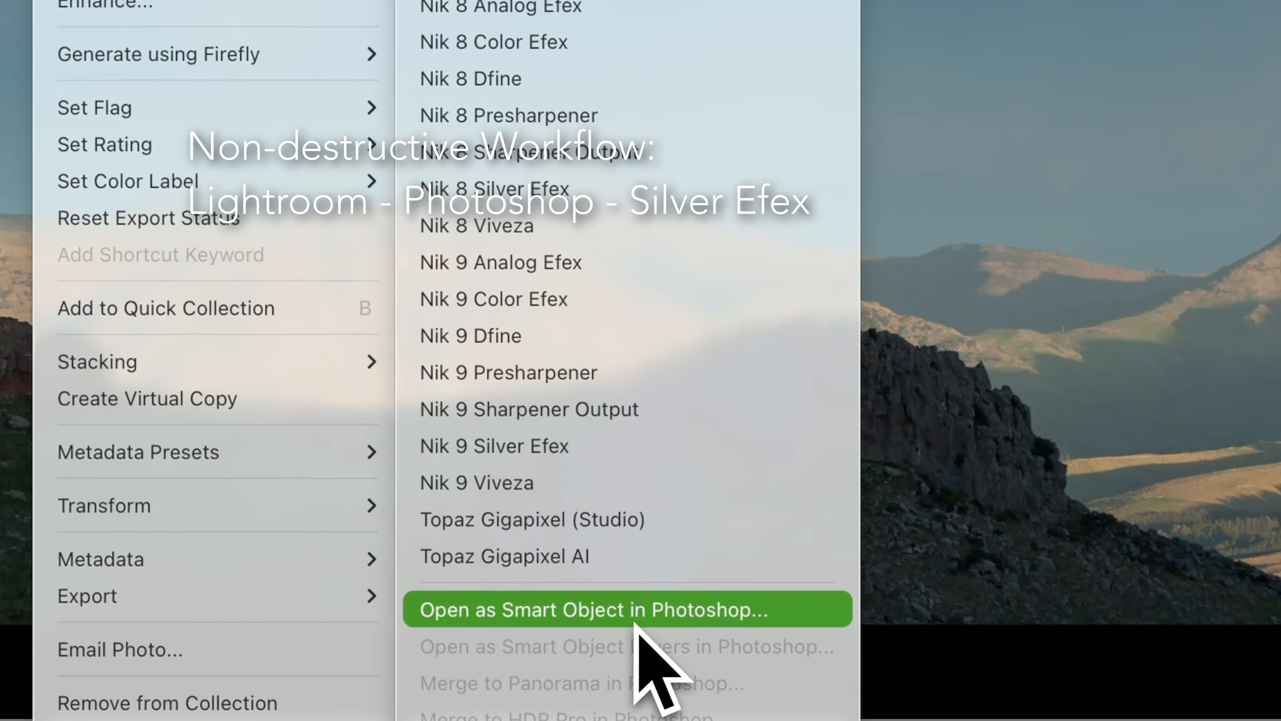
pyautogui.click(639, 622)
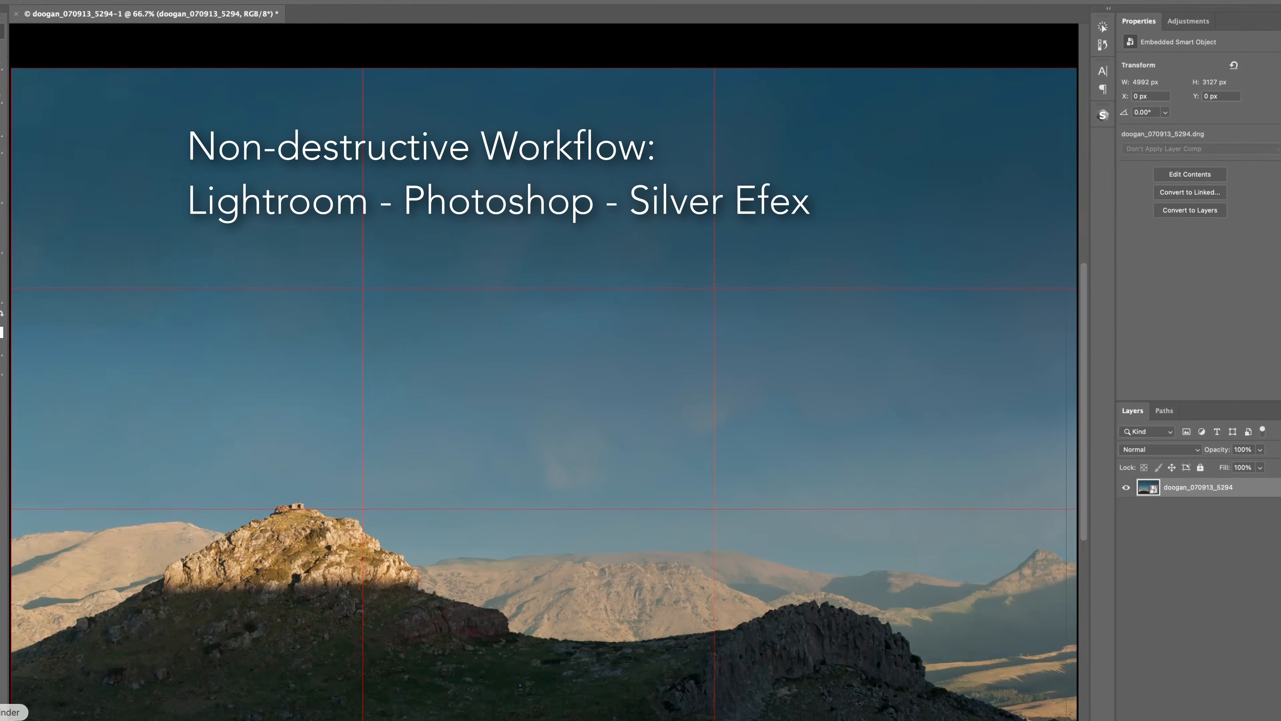
# Launch Nik 9 Silver Efex from Nik Collection 9 on the Smart Object layer.
pyautogui.click(470, 3)
pyautogui.moveTo(397, 49)
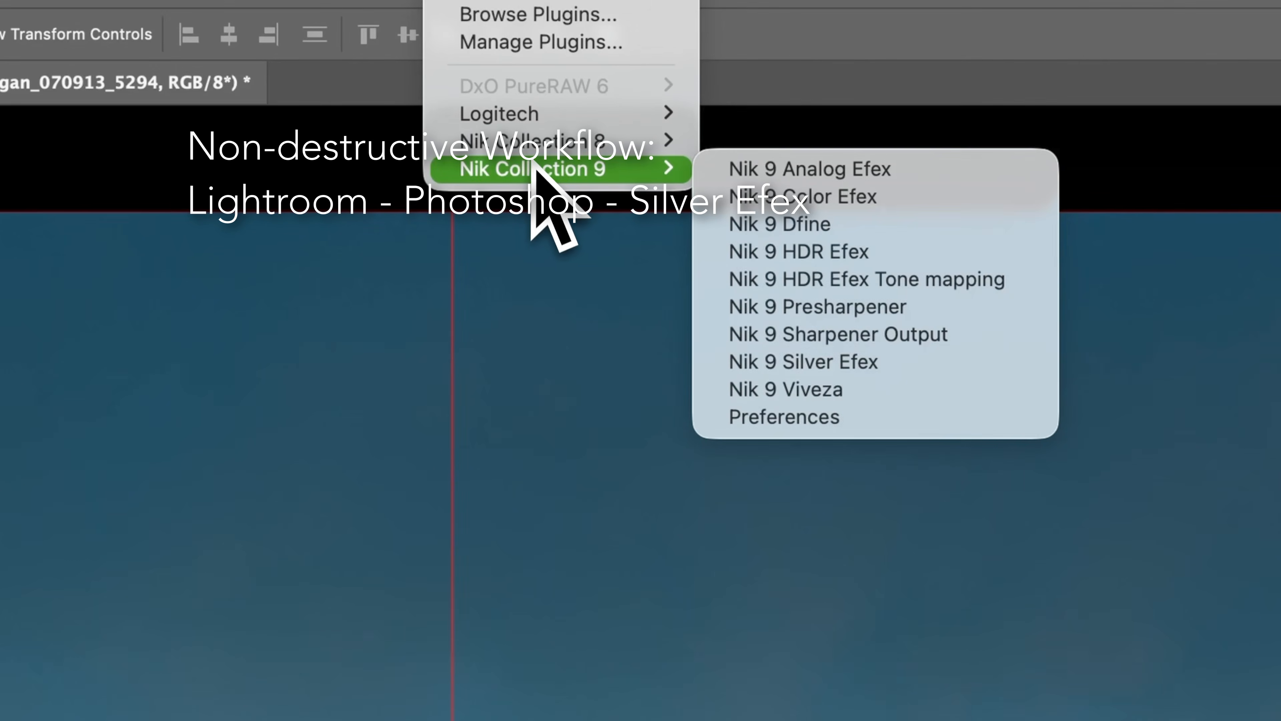
pyautogui.click(942, 357)
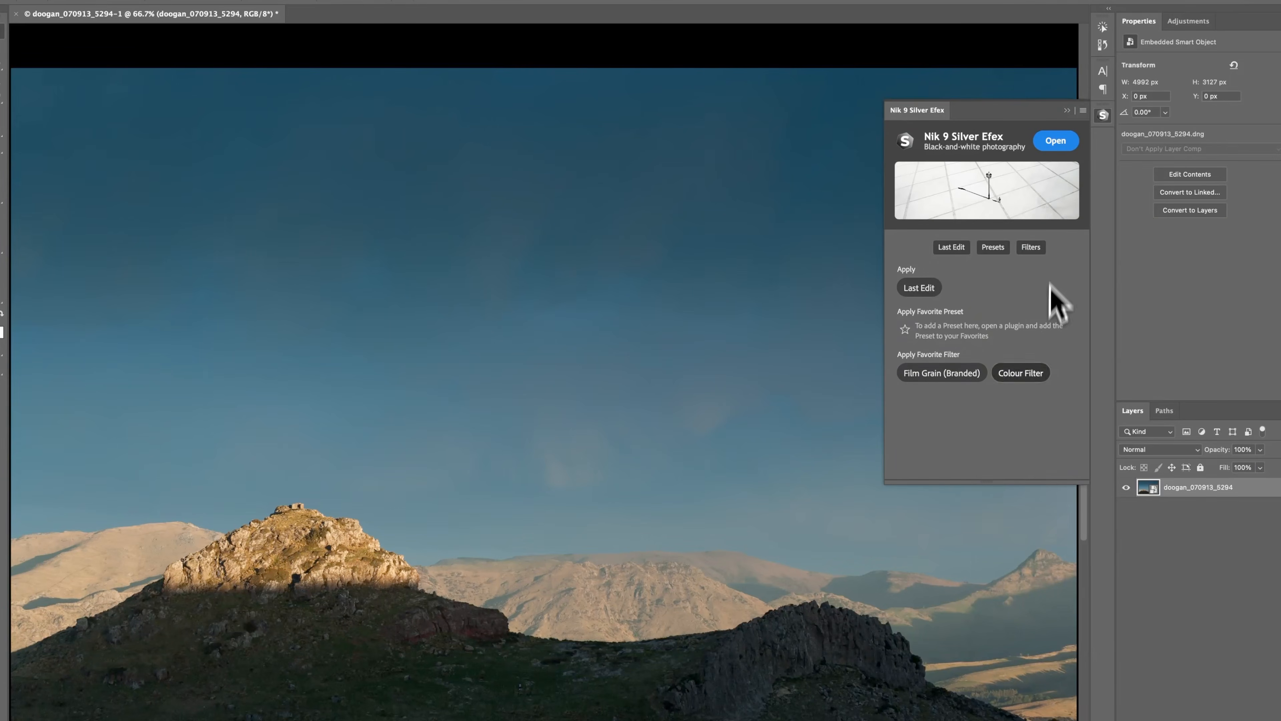
pyautogui.click(1056, 142)
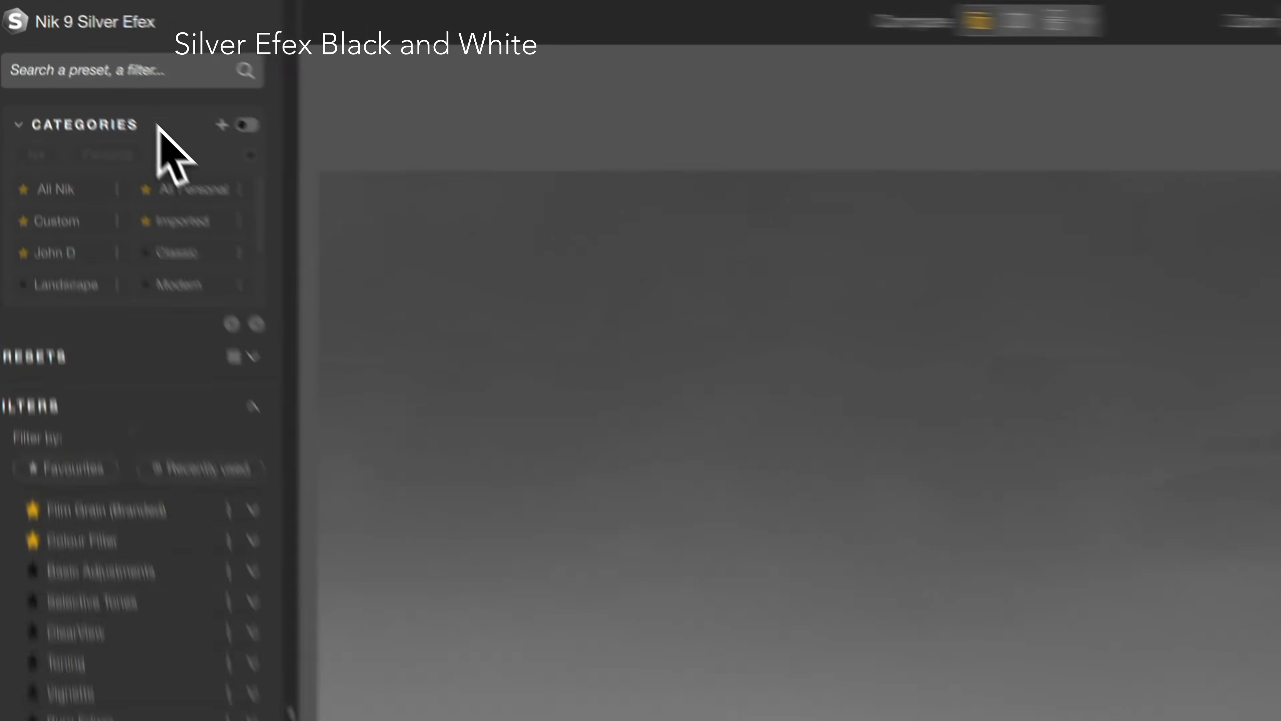
# Collapse the preset categories and look through the full list of Silver Efex presets.
pyautogui.click(76, 53)
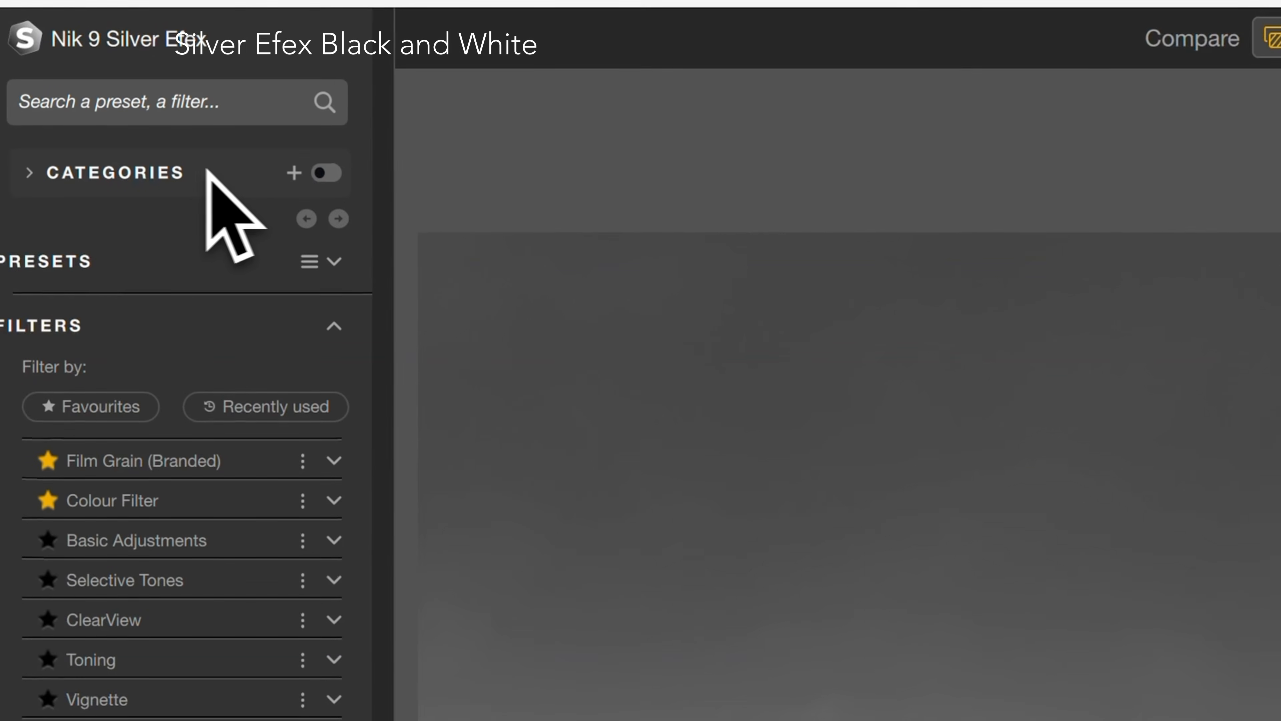
pyautogui.click(48, 260)
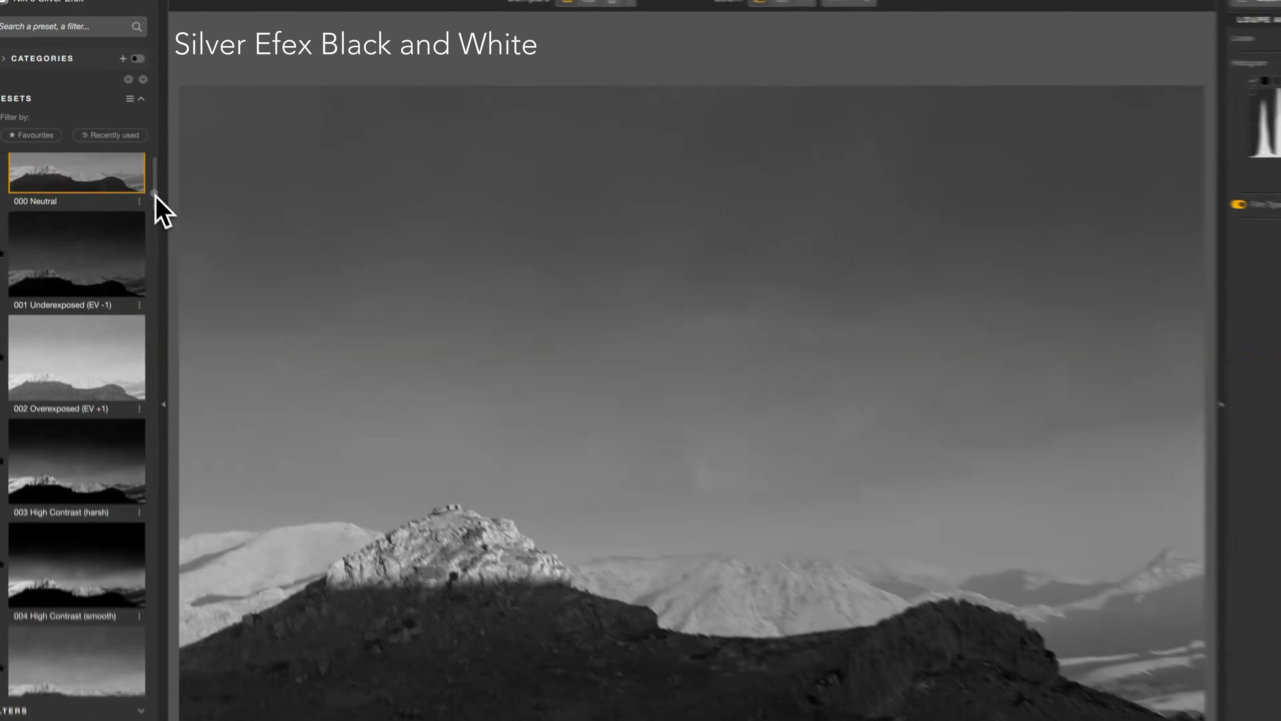
pyautogui.moveTo(276, 351); pyautogui.dragTo(145, 347)
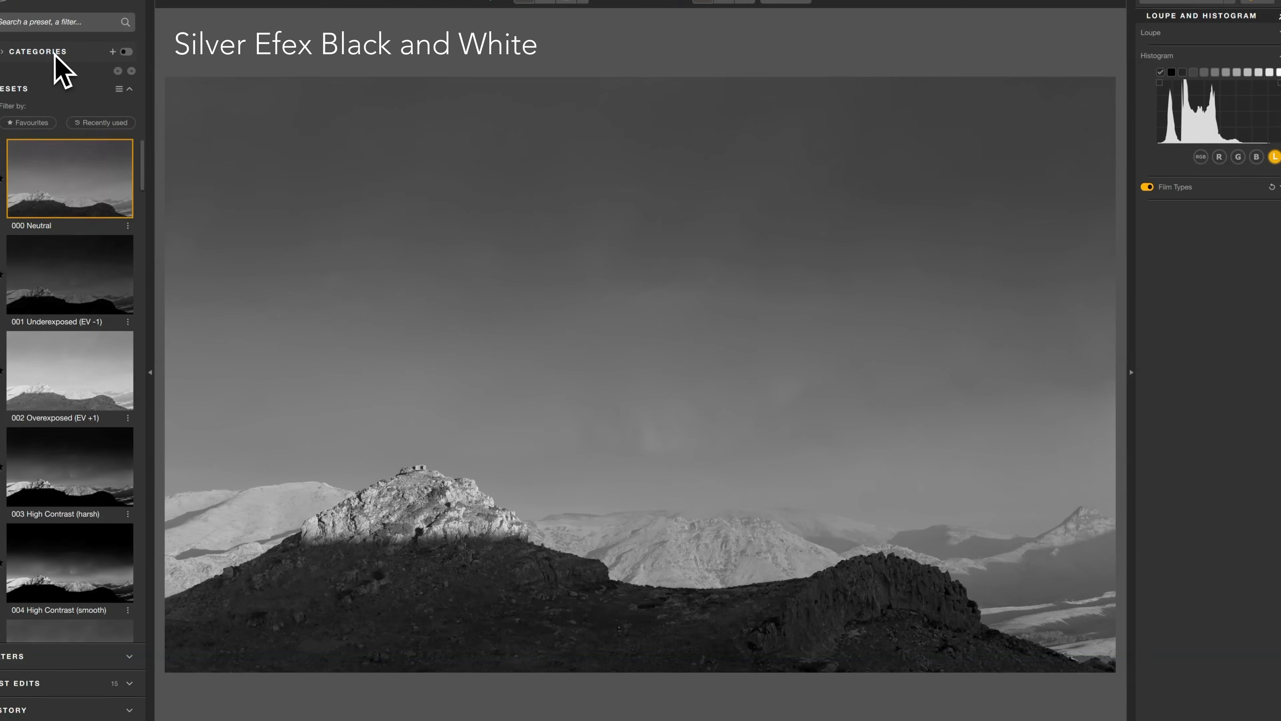
# Expand the categories, filter the presets by the custom personal-name category, and look through its presets.
pyautogui.click(57, 51)
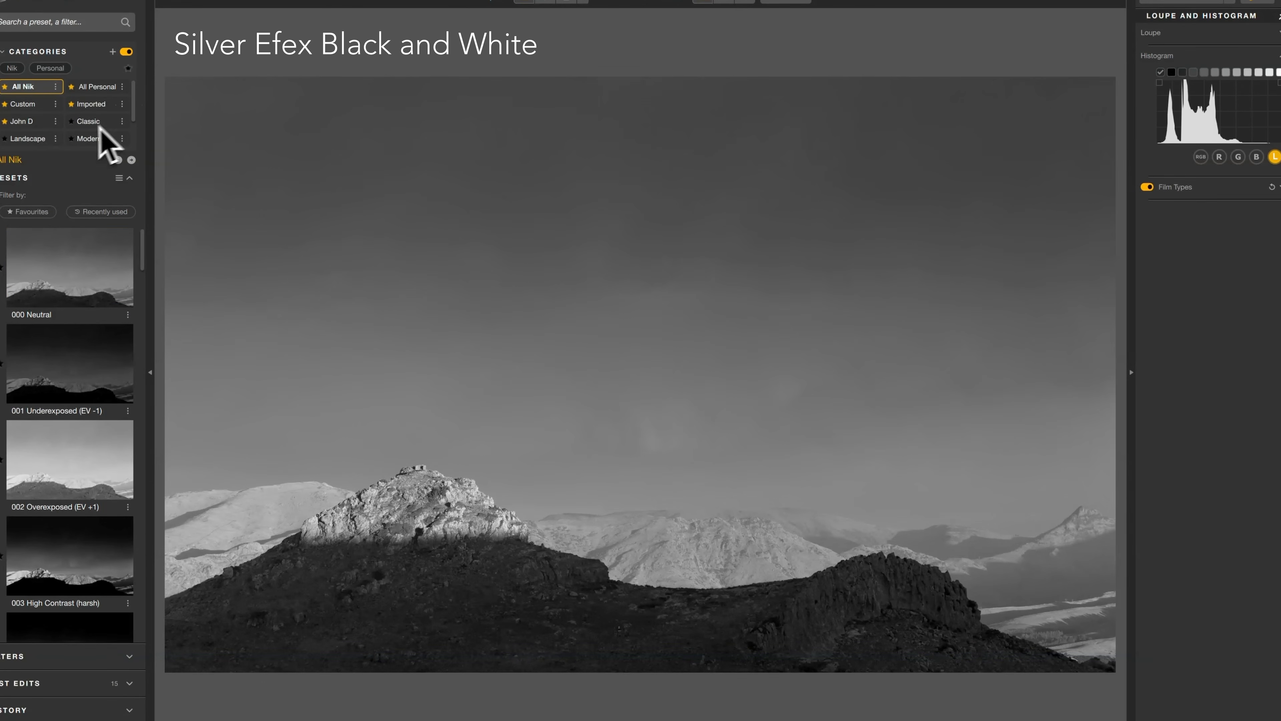
pyautogui.click(38, 121)
pyautogui.moveTo(143, 268); pyautogui.dragTo(126, 233)
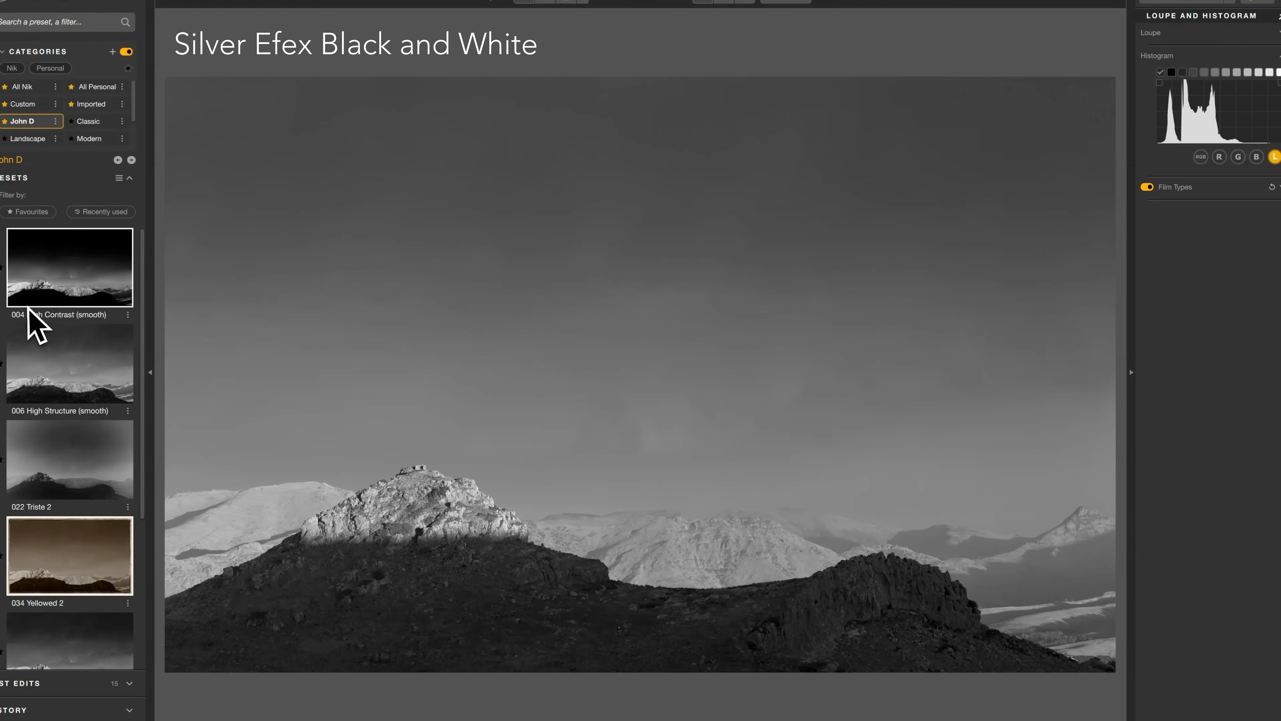
# Return from the custom category to the All Nik presets and apply the 000 Neutral preset.
pyautogui.click(126, 51)
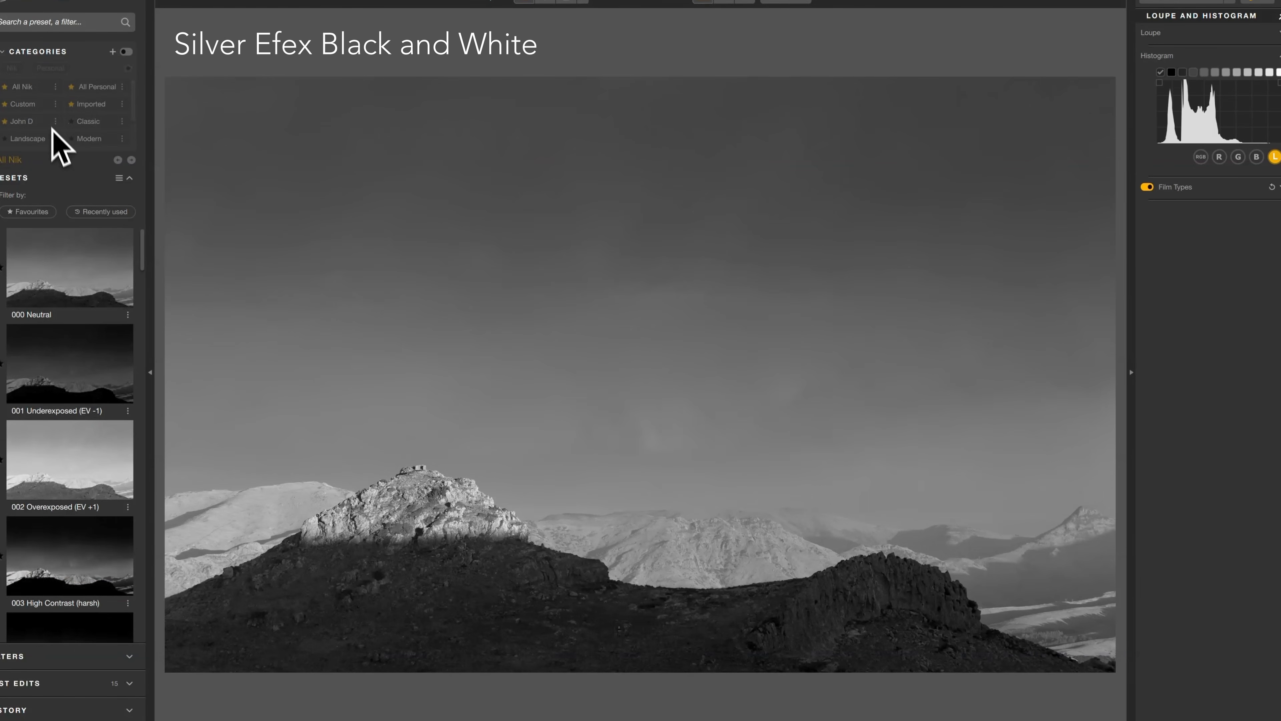
pyautogui.moveTo(143, 263)
pyautogui.mouseDown()
pyautogui.moveTo(163, 687)
pyautogui.moveTo(149, 252)
pyautogui.mouseUp()
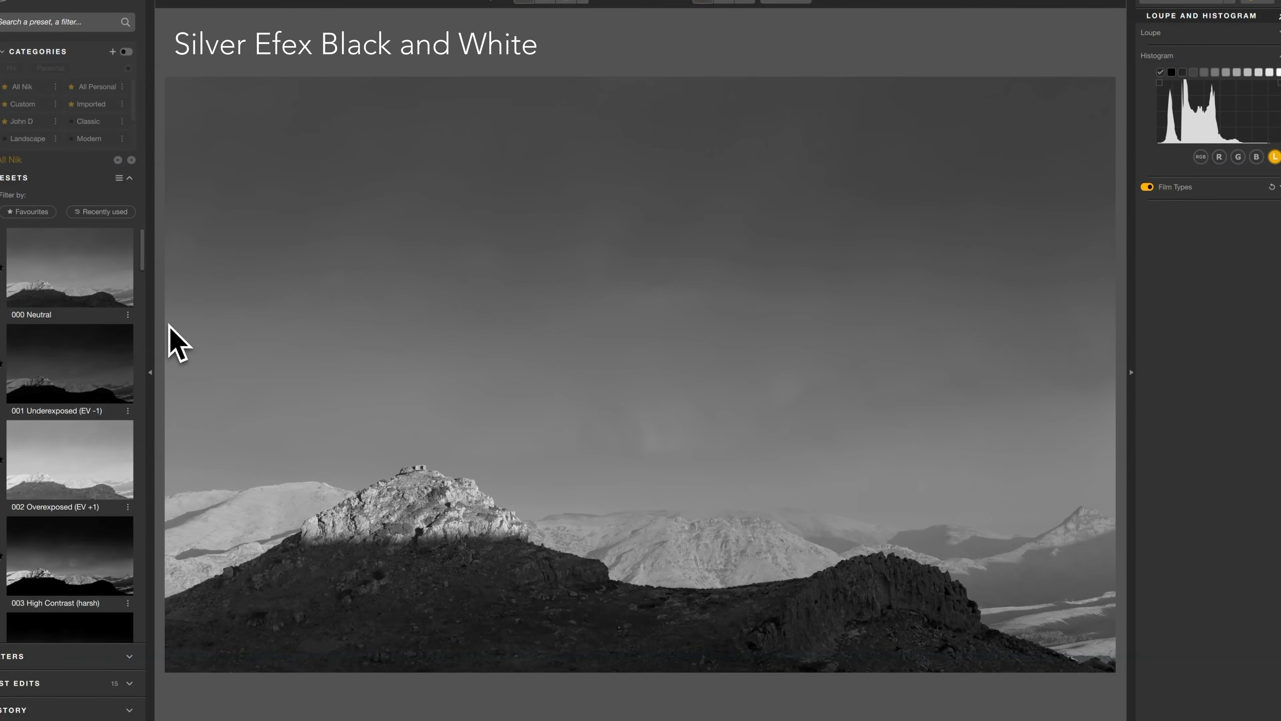
pyautogui.moveTo(144, 267); pyautogui.dragTo(144, 252)
pyautogui.click(57, 264)
pyautogui.click(70, 271)
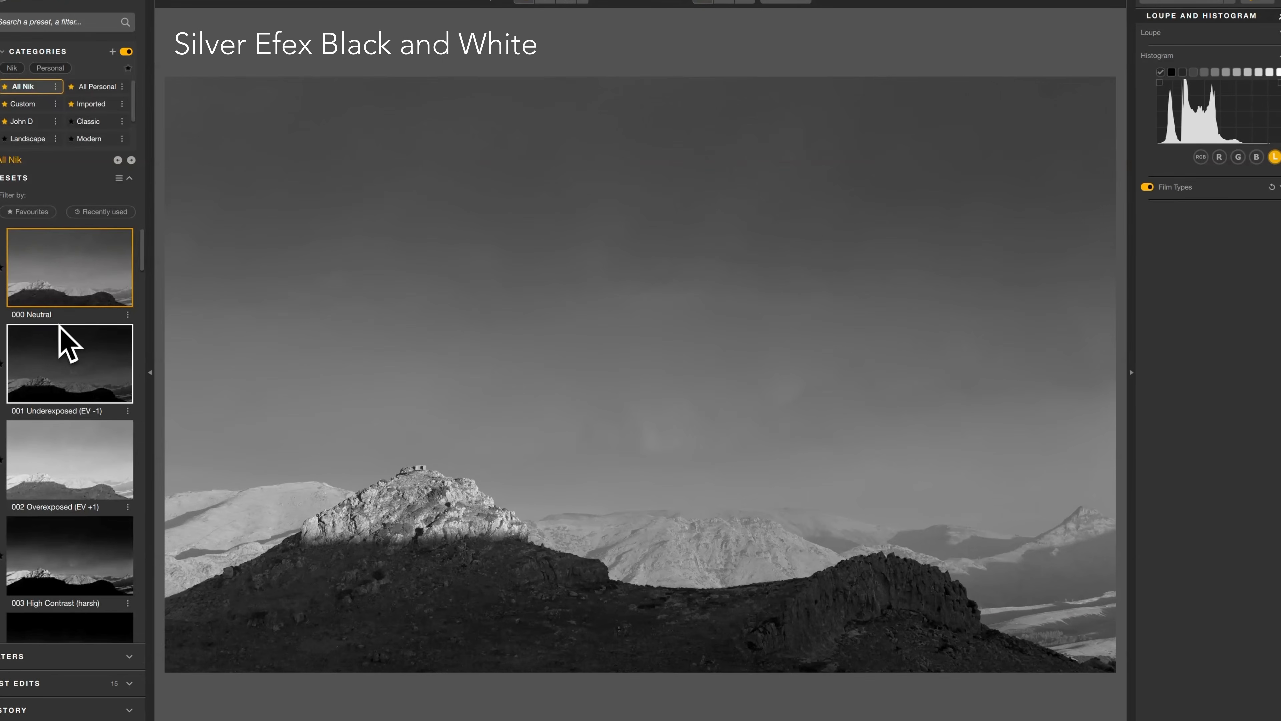
# Look through the presets, then open the filter list and add the Colour Filter, Basic Adjustments, ClearView and Toning filters.
pyautogui.scroll(-15, 66, 346)
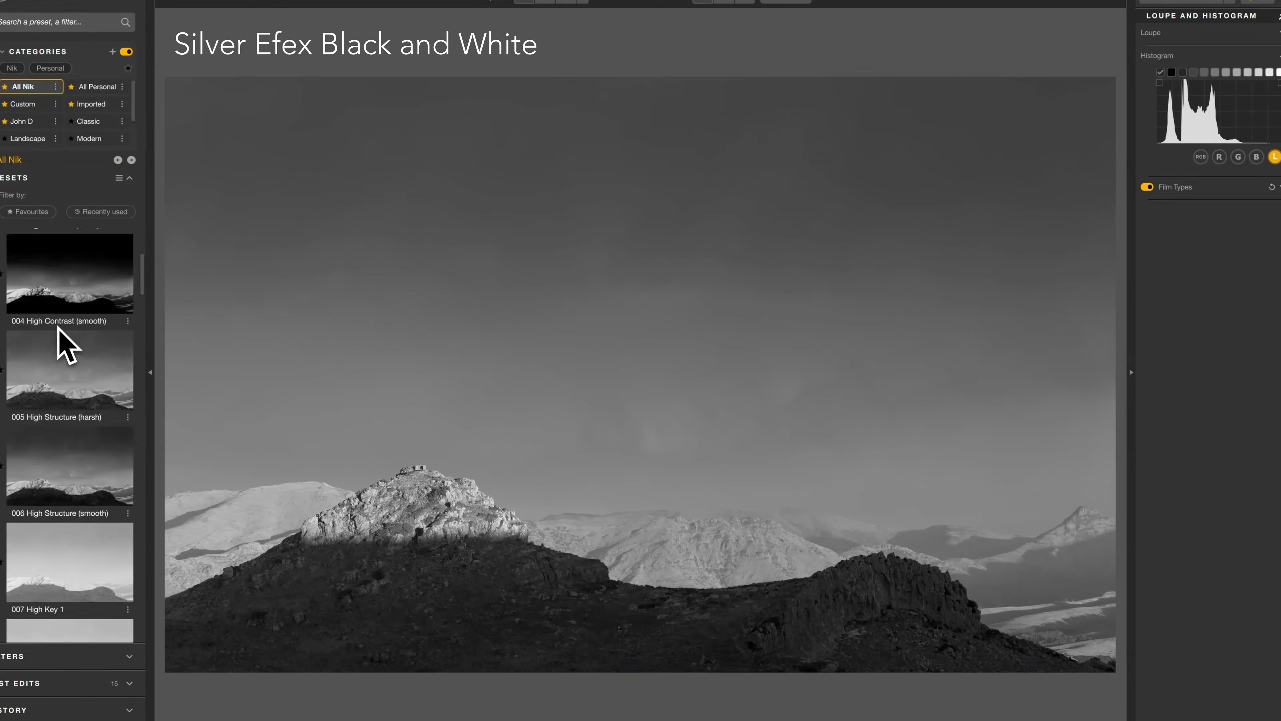
pyautogui.click(18, 658)
pyautogui.click(54, 279)
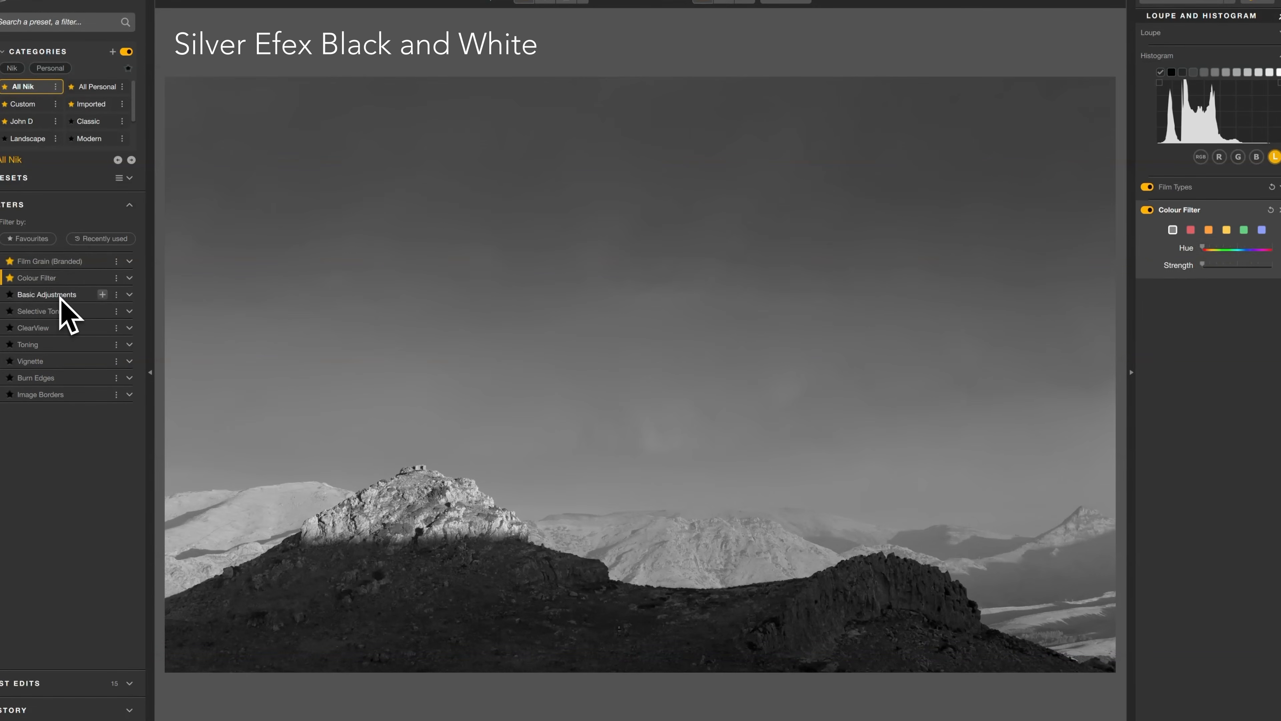
pyautogui.click(60, 295)
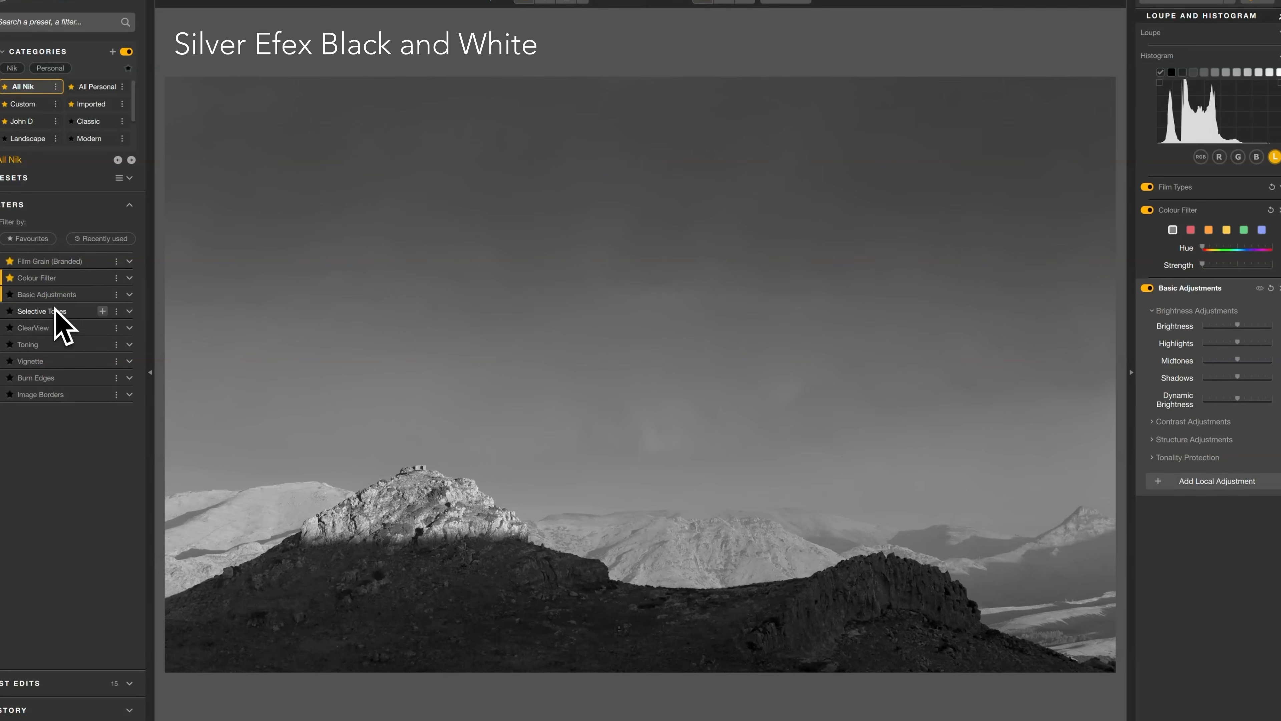
pyautogui.click(53, 327)
pyautogui.click(50, 345)
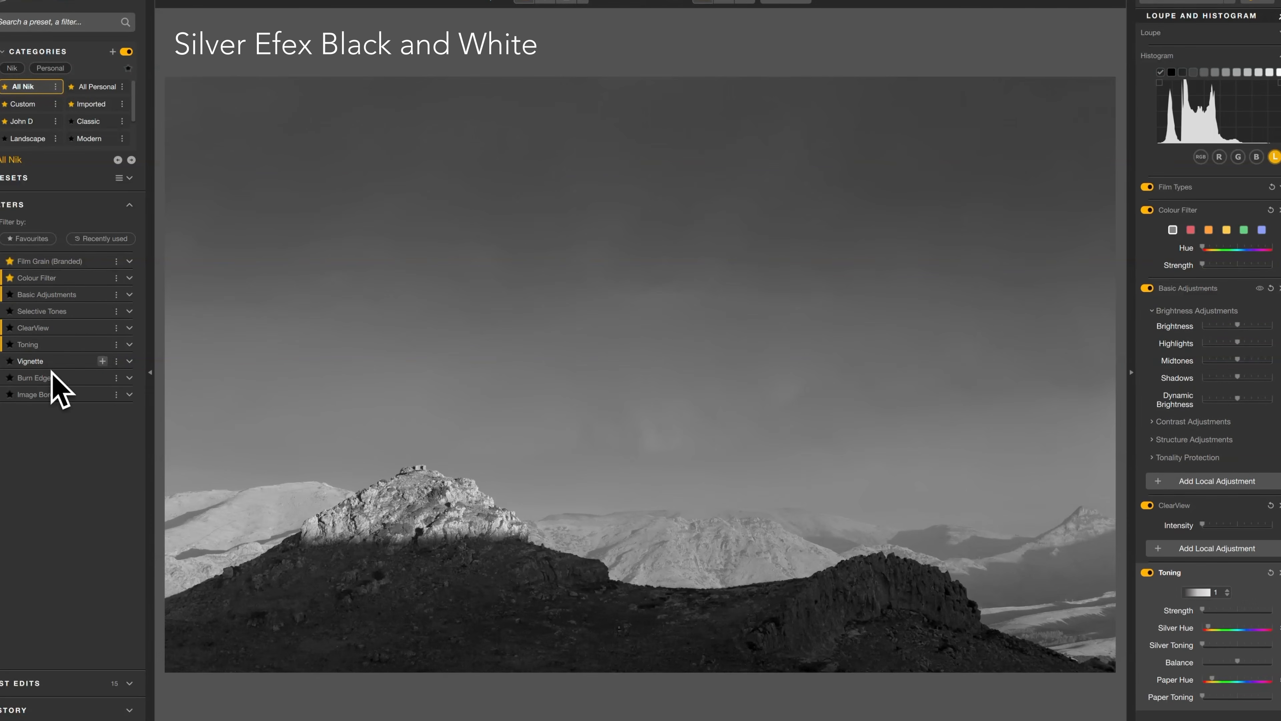
# Remove the Toning, ClearView, Colour Filter and Basic Adjustments filters from the edit.
pyautogui.click(45, 344)
pyautogui.click(42, 327)
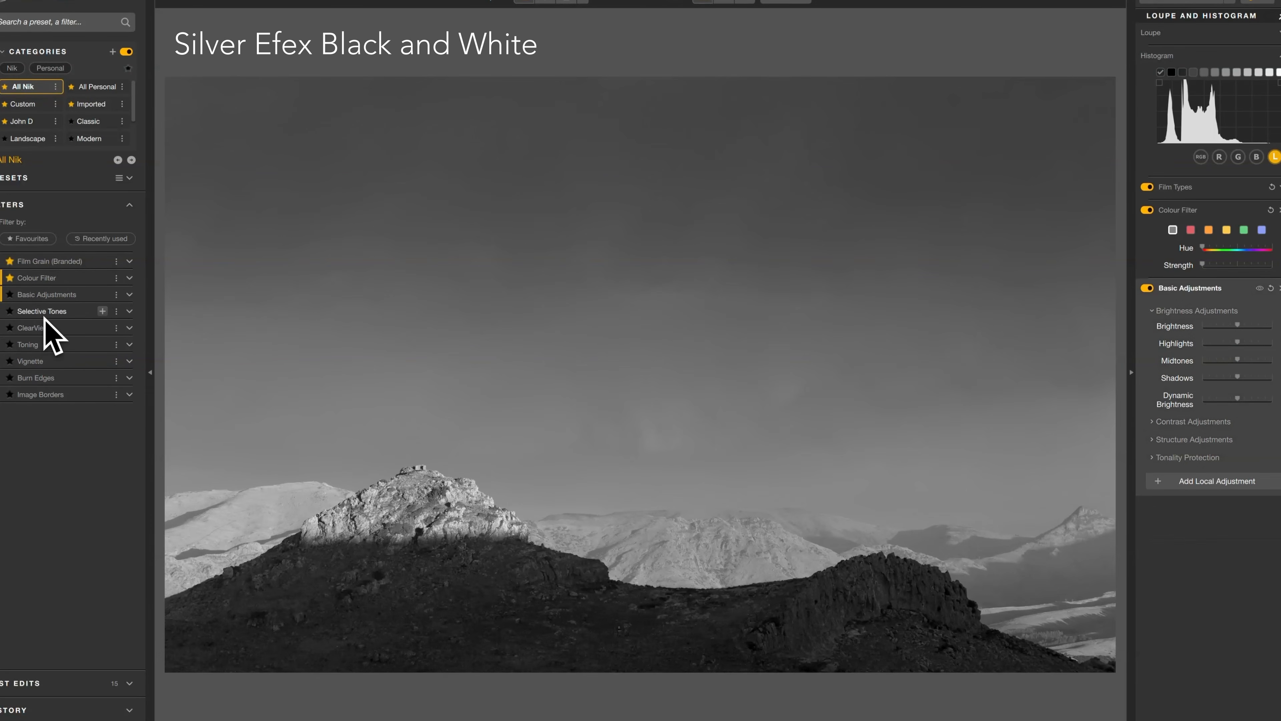
pyautogui.click(42, 278)
pyautogui.click(51, 293)
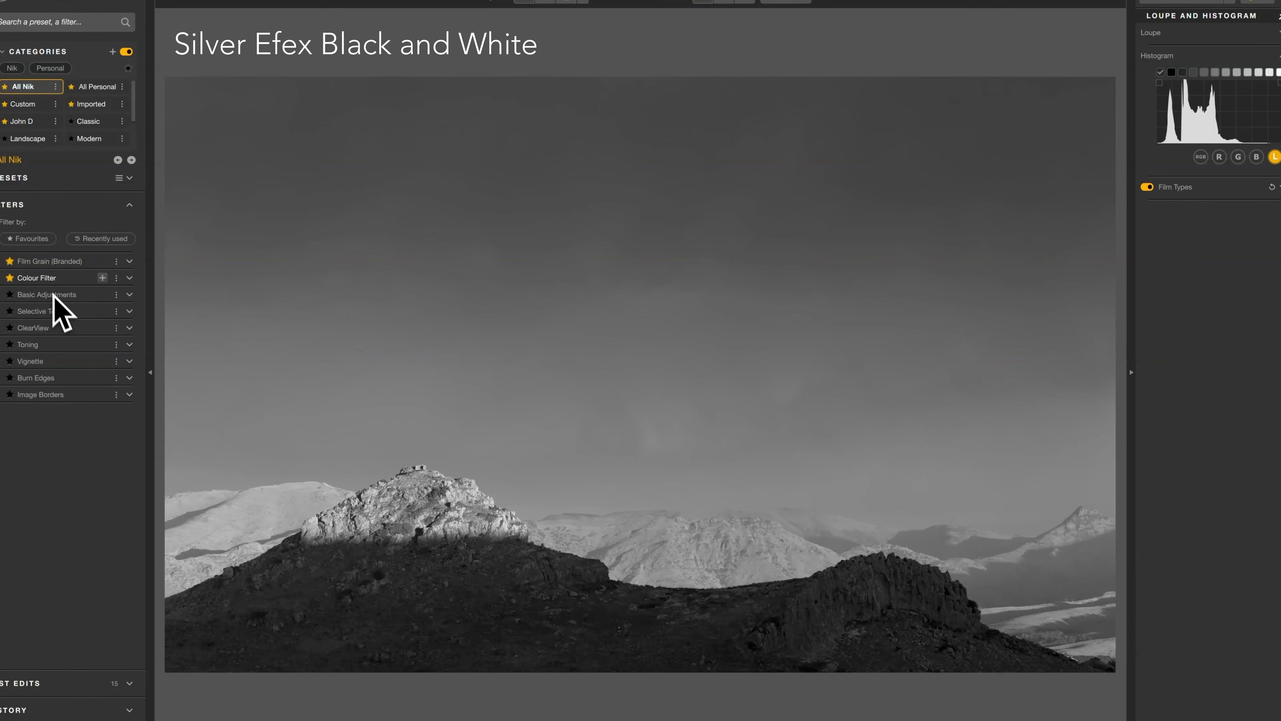
# Add the Colour Filter, choose the yellow filter and raise its Strength to 164%.
pyautogui.click(41, 279)
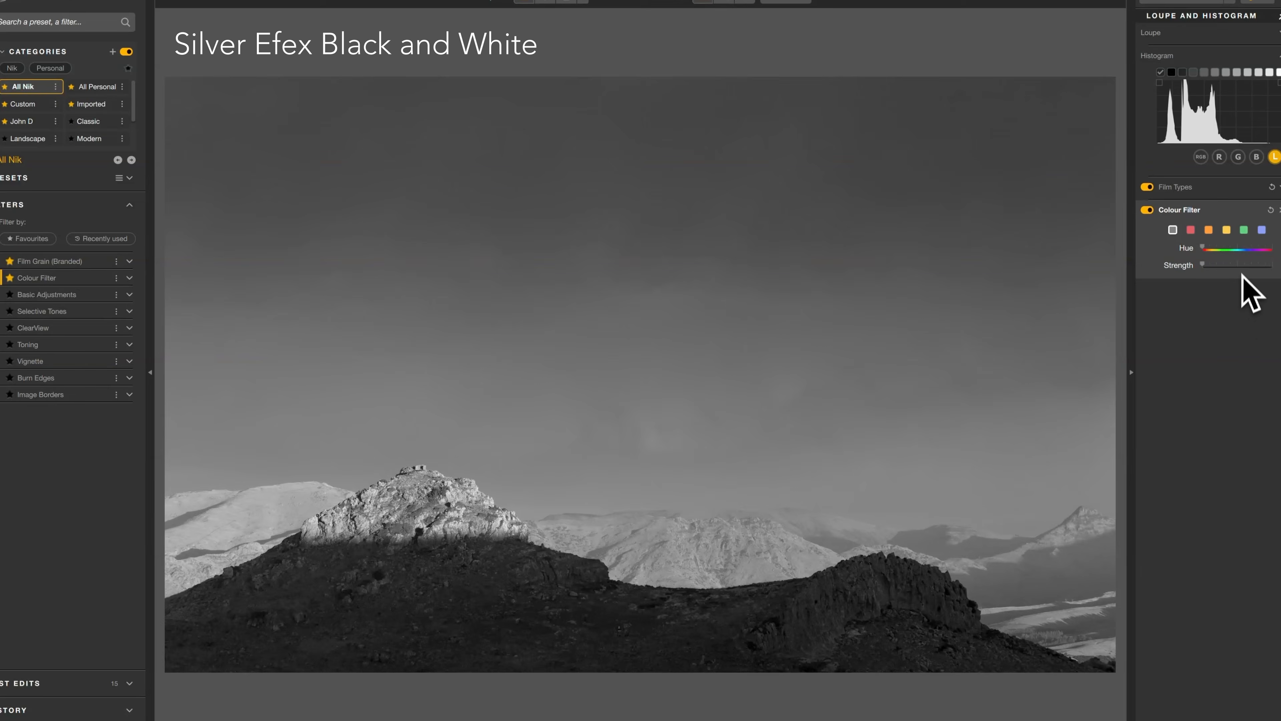
pyautogui.click(1227, 230)
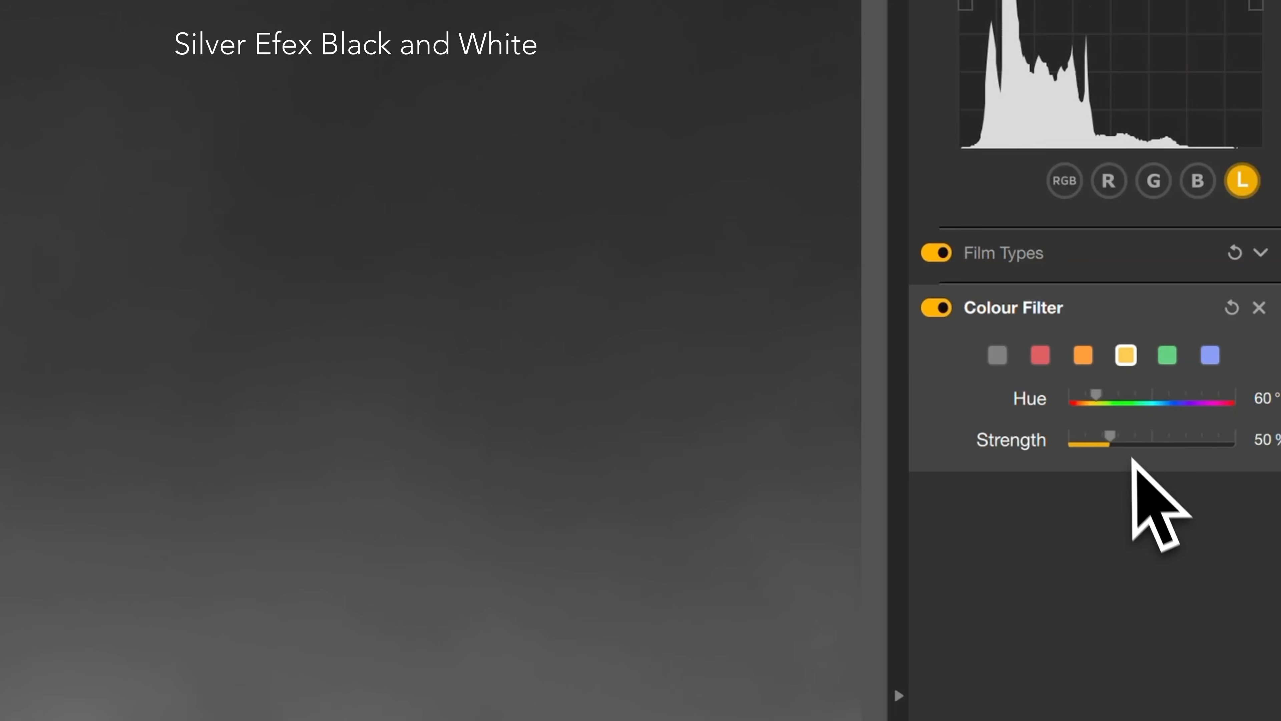
pyautogui.moveTo(1115, 438); pyautogui.dragTo(1160, 462)
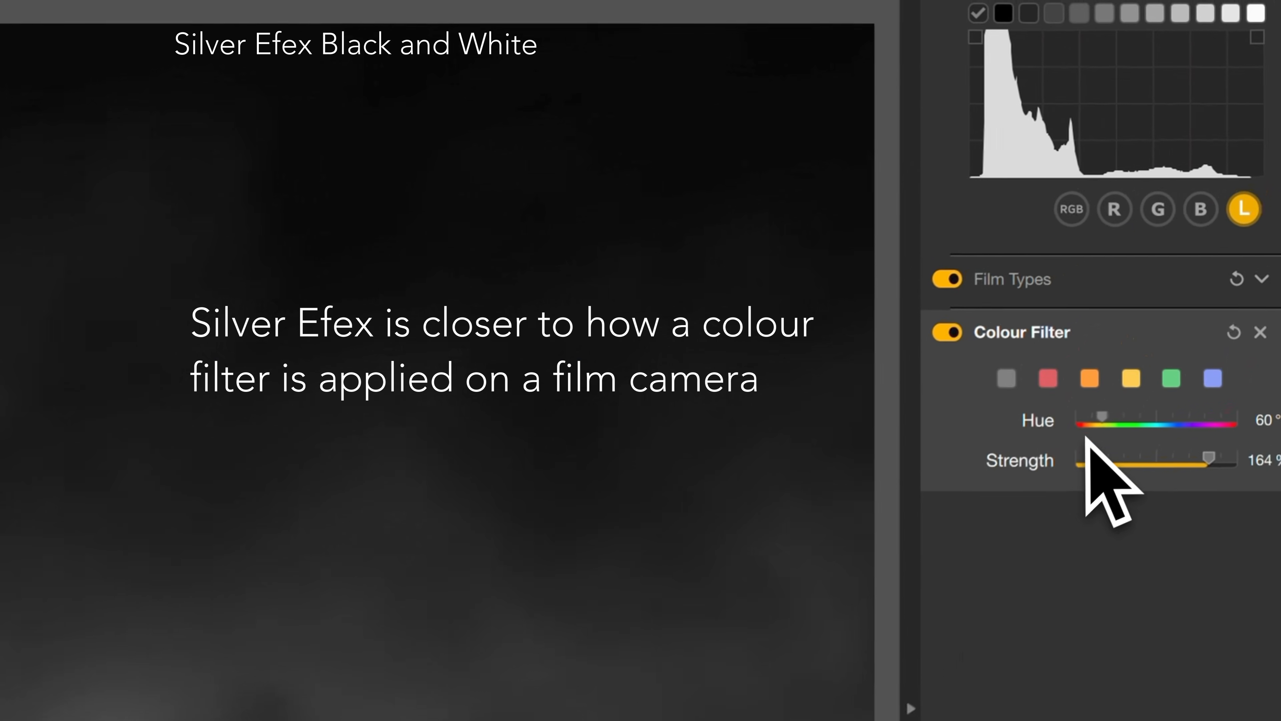
# Try the red colour filter, then adjust the filter's Strength and Hue.
pyautogui.click(1050, 384)
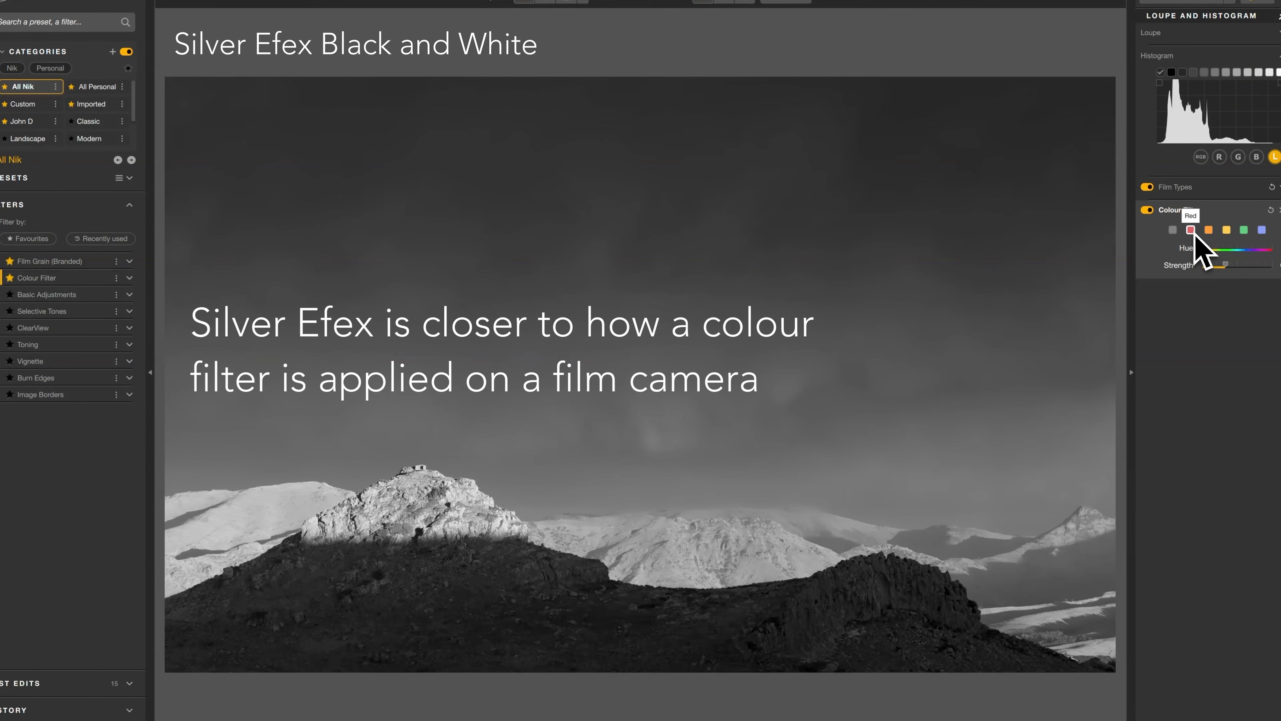
pyautogui.moveTo(1227, 265); pyautogui.dragTo(1238, 266)
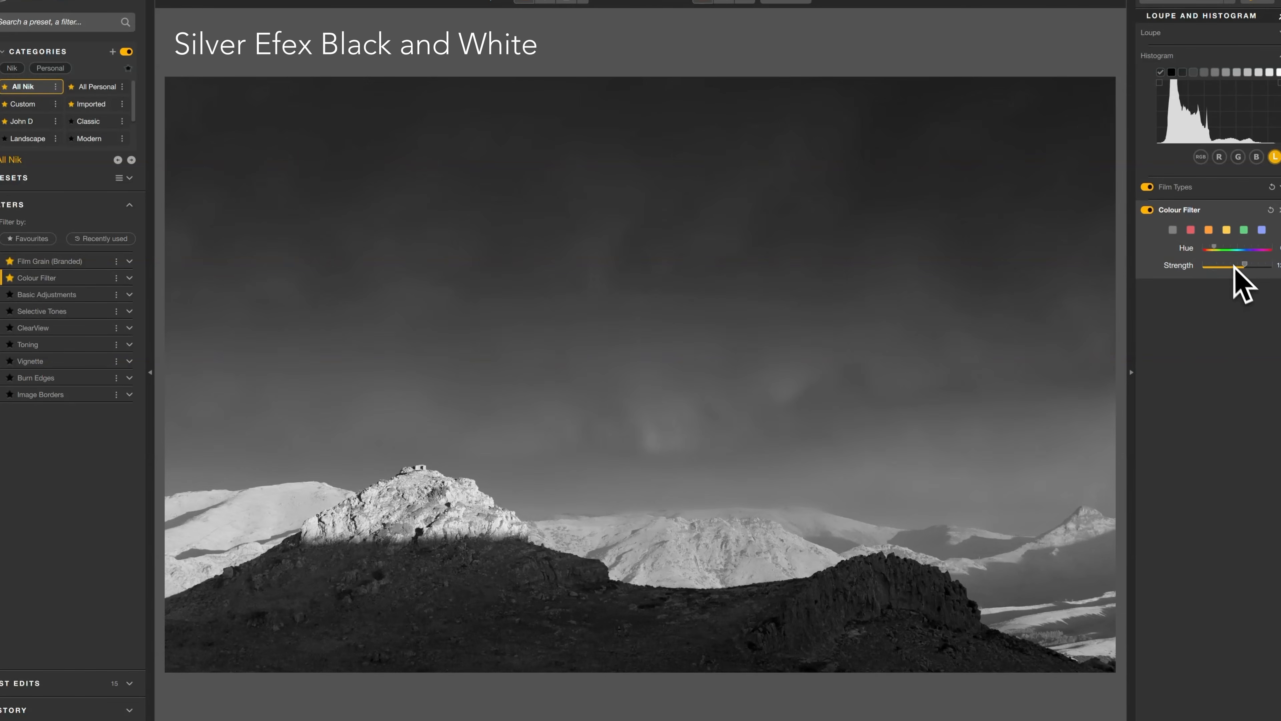
pyautogui.moveTo(1216, 252); pyautogui.dragTo(1231, 252)
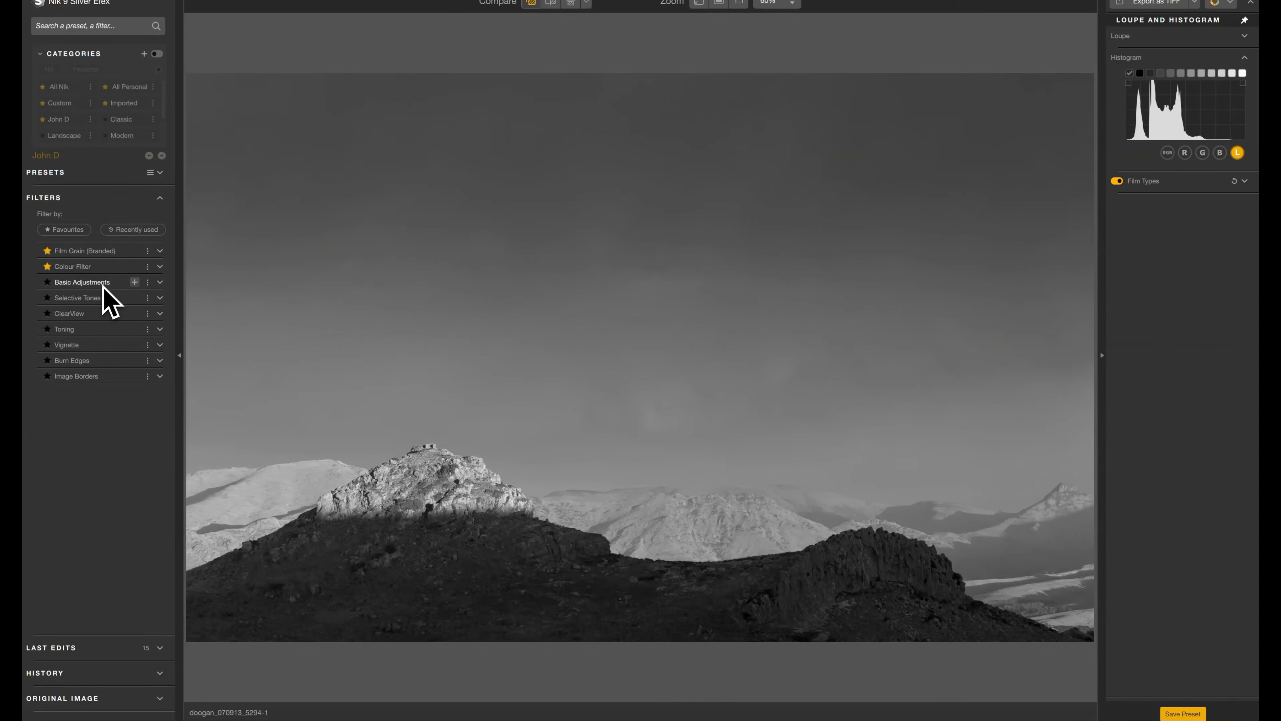
# Add the Basic Adjustments filter, try out Brightness and a Dynamic Brightness of -38%, and reset both to 0%.
pyautogui.click(103, 282)
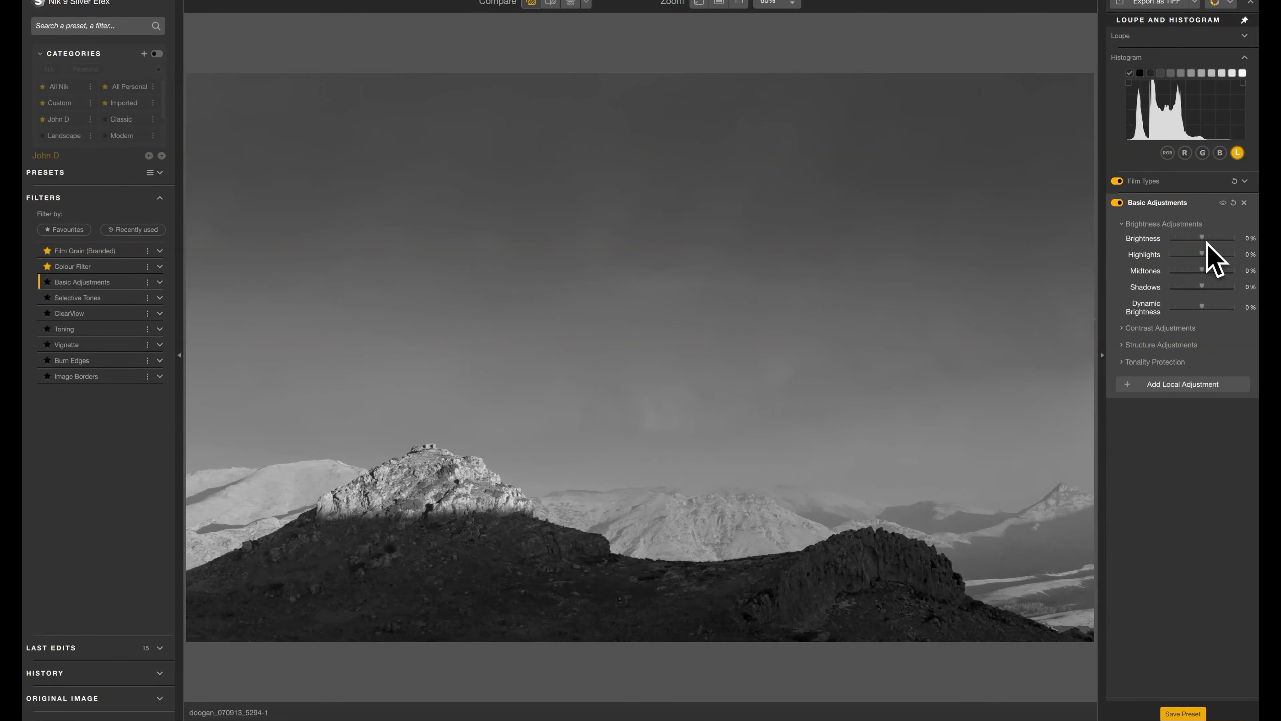
pyautogui.moveTo(1202, 238); pyautogui.dragTo(1195, 239)
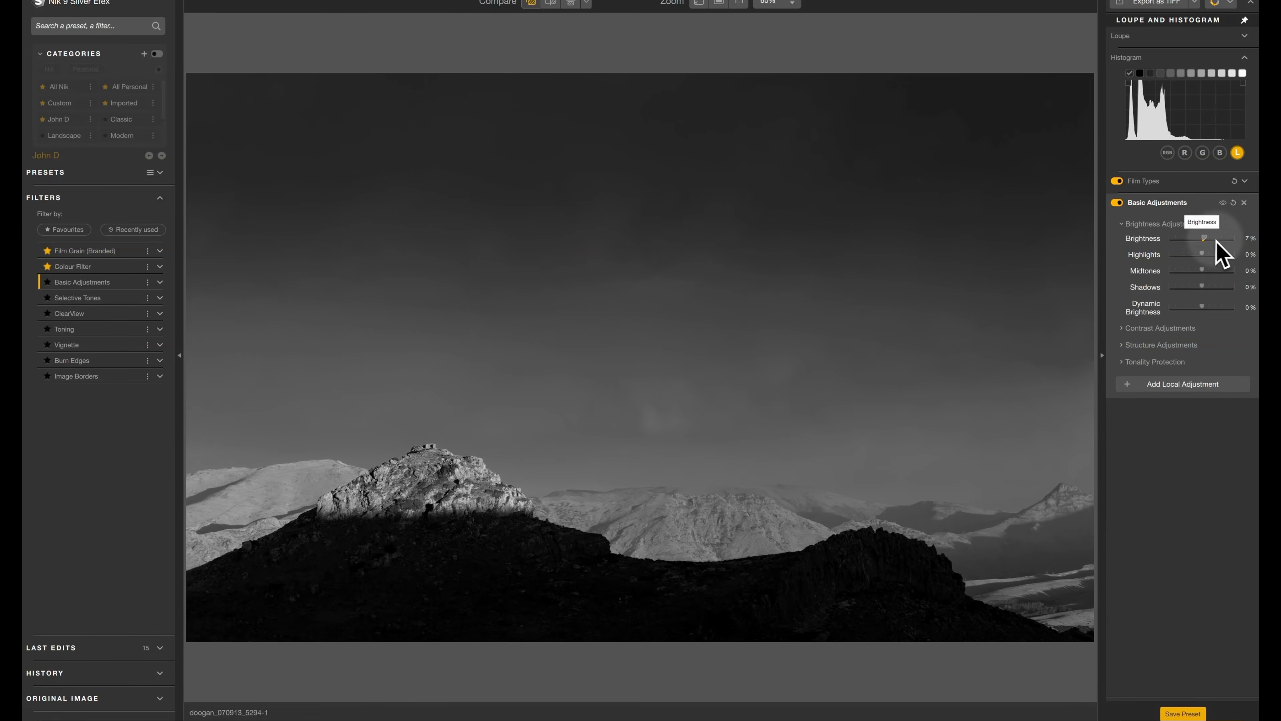
pyautogui.click(1216, 239)
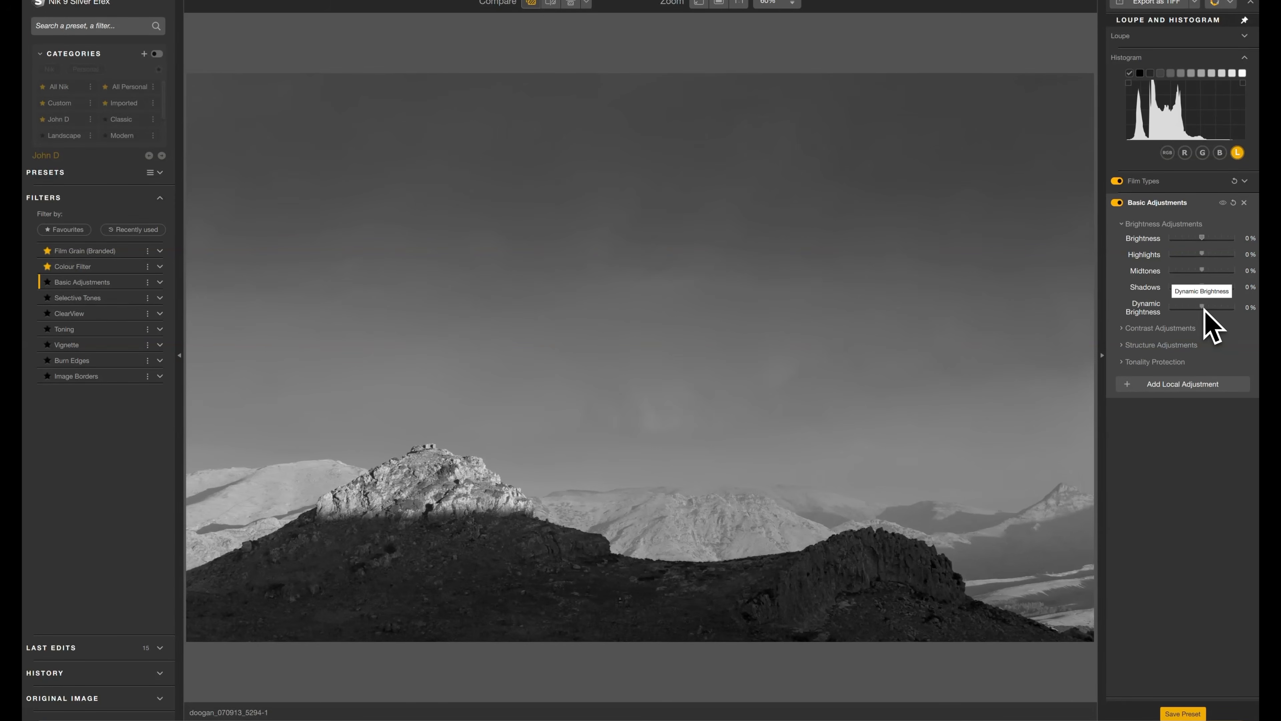
pyautogui.moveTo(1206, 307); pyautogui.dragTo(1204, 307)
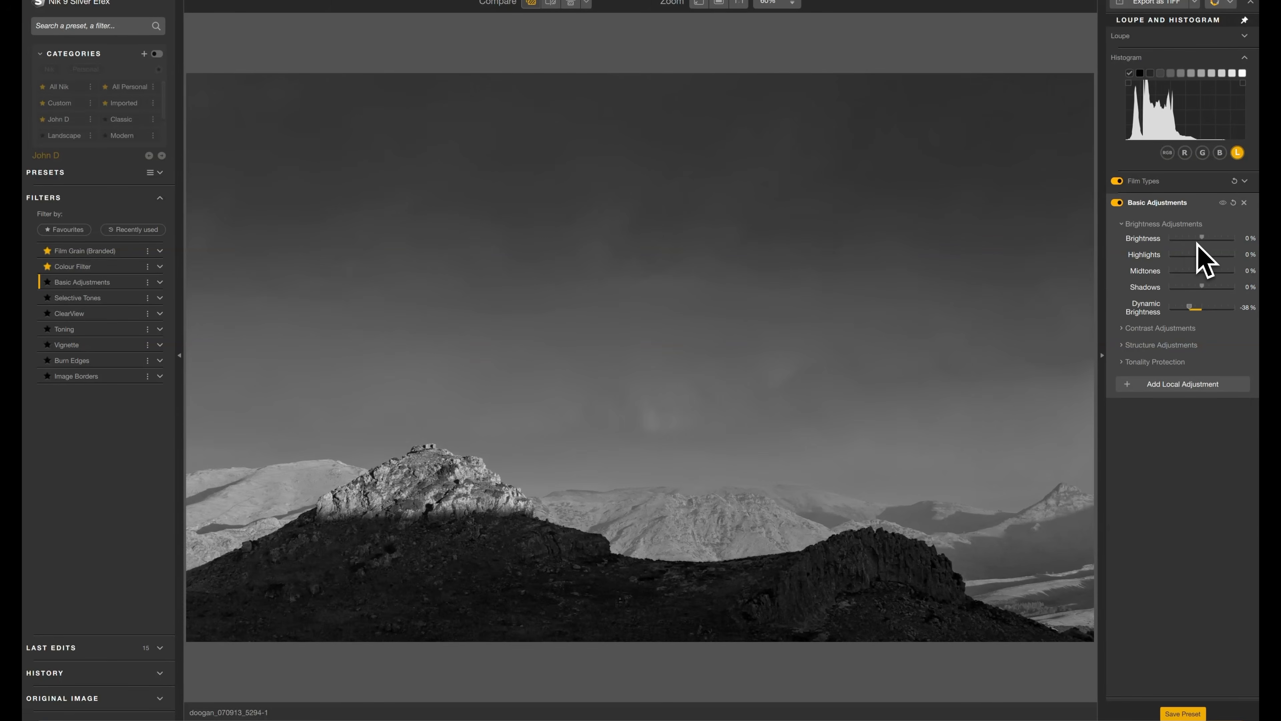
pyautogui.doubleClick(1191, 307)
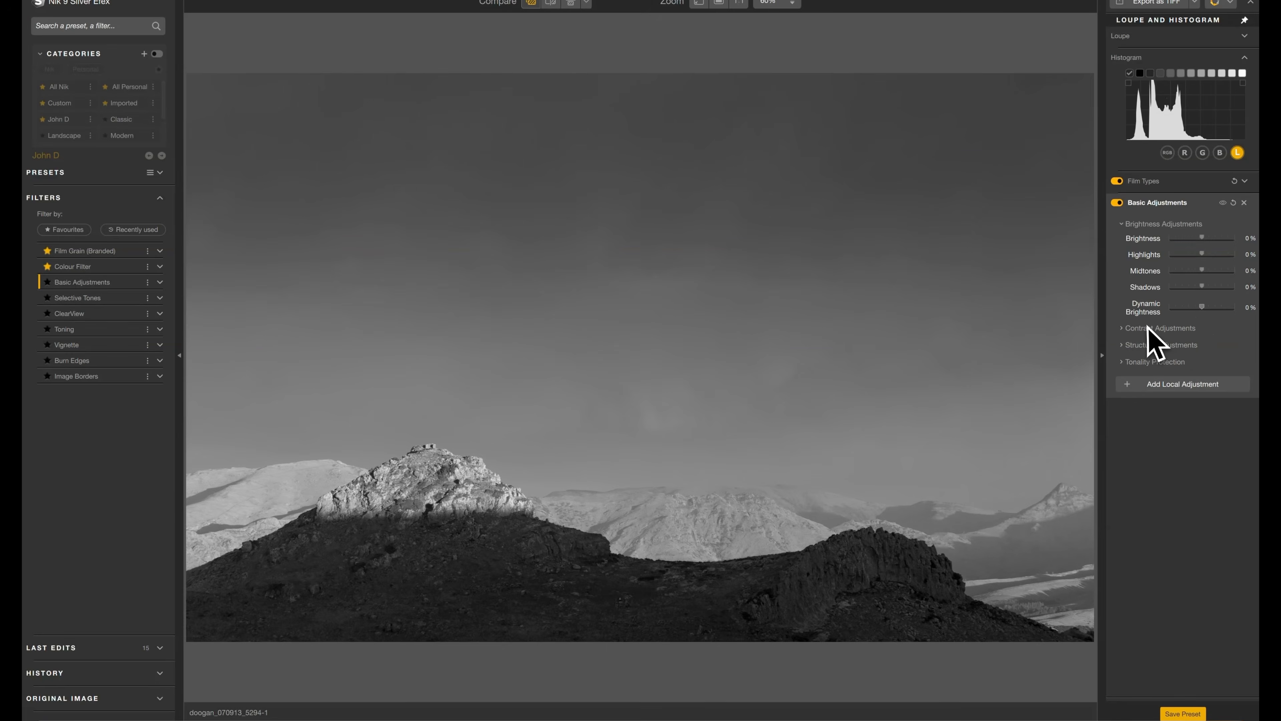
# Try lowering Soft Contrast to -47% under Contrast Adjustments, reset it, and collapse the section.
pyautogui.click(1125, 329)
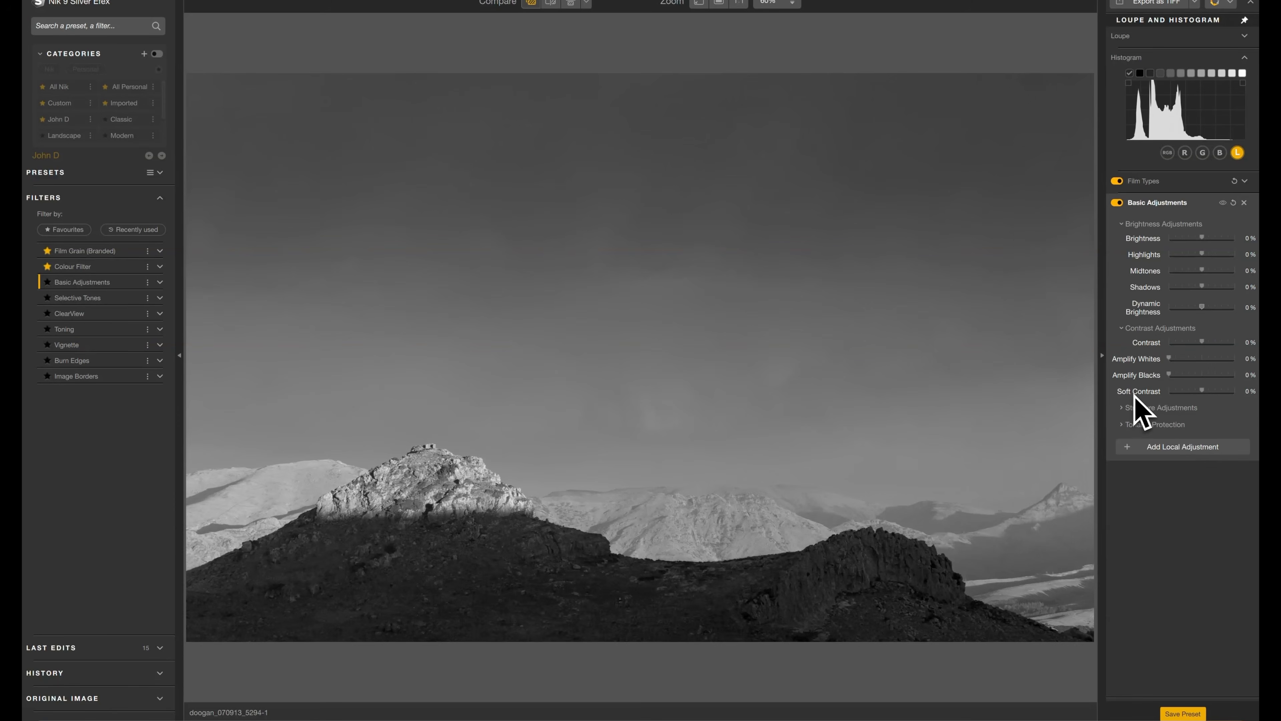
pyautogui.click(1197, 393)
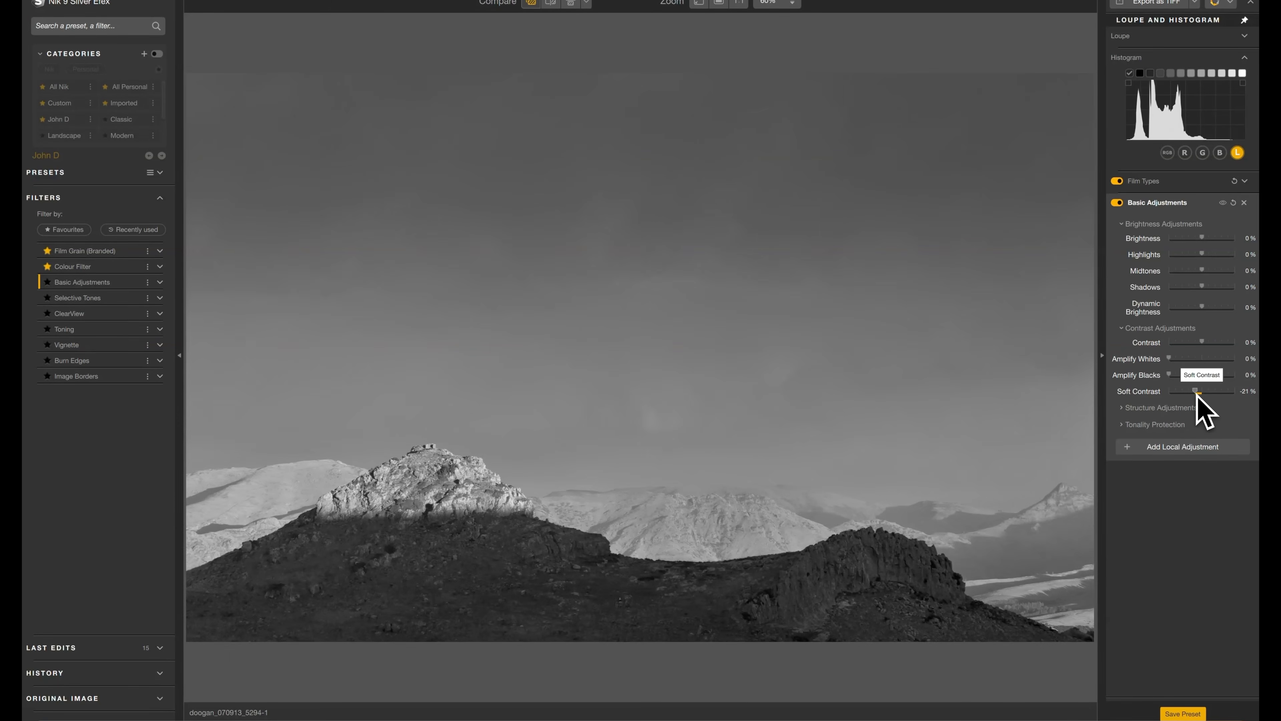
pyautogui.moveTo(1200, 394); pyautogui.dragTo(1189, 394)
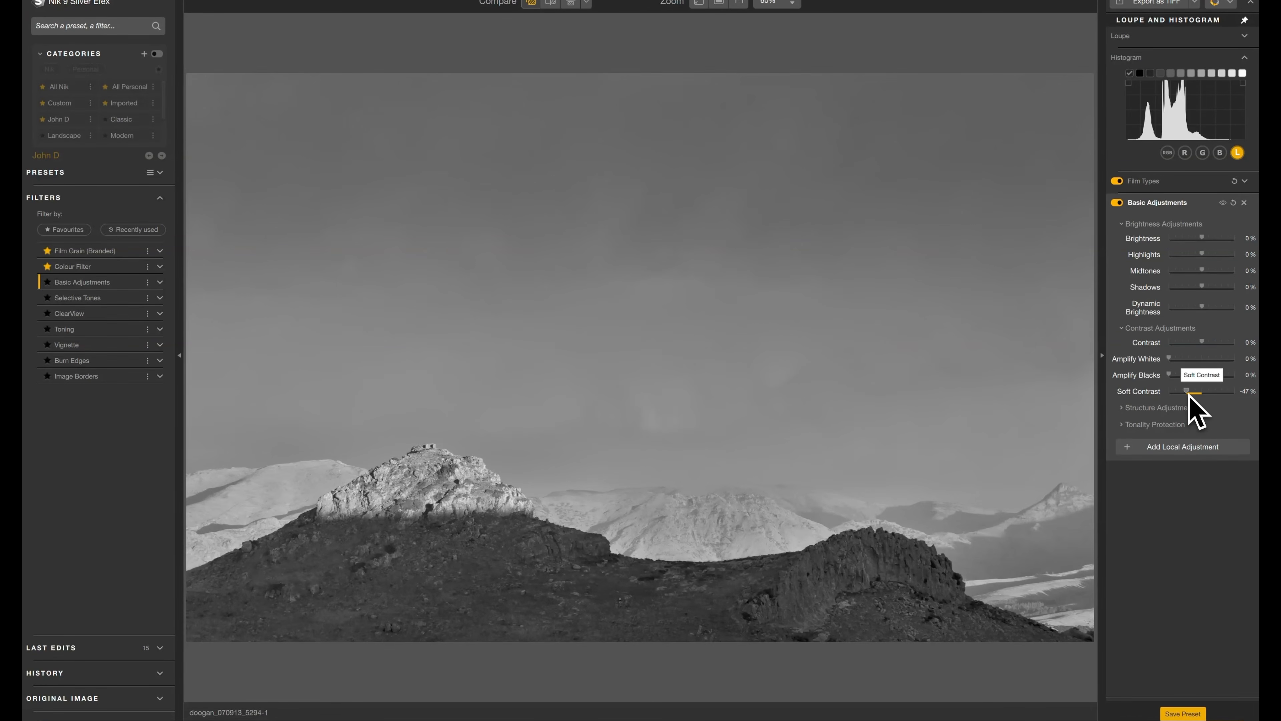
pyautogui.doubleClick(1160, 393)
pyautogui.click(1152, 329)
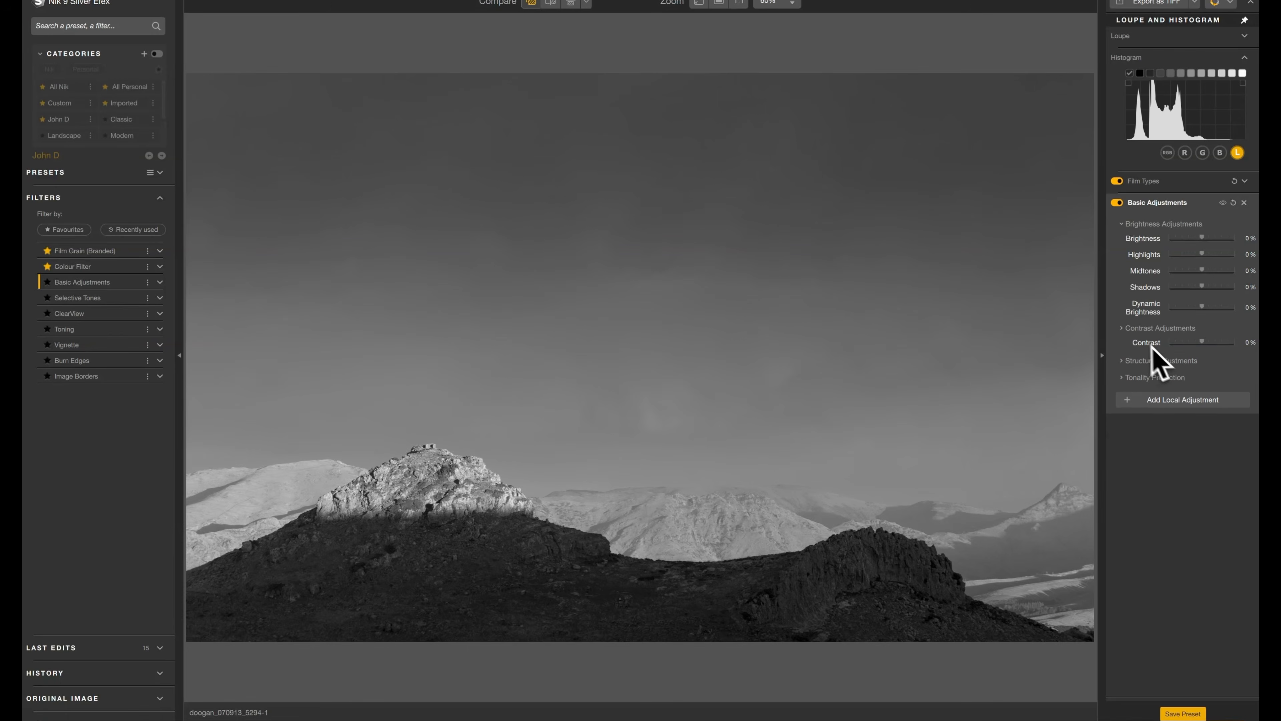
# Under Structure Adjustments, try Structure at 100% and Fine Structure at 61%, and reset both to 0%.
pyautogui.click(1125, 345)
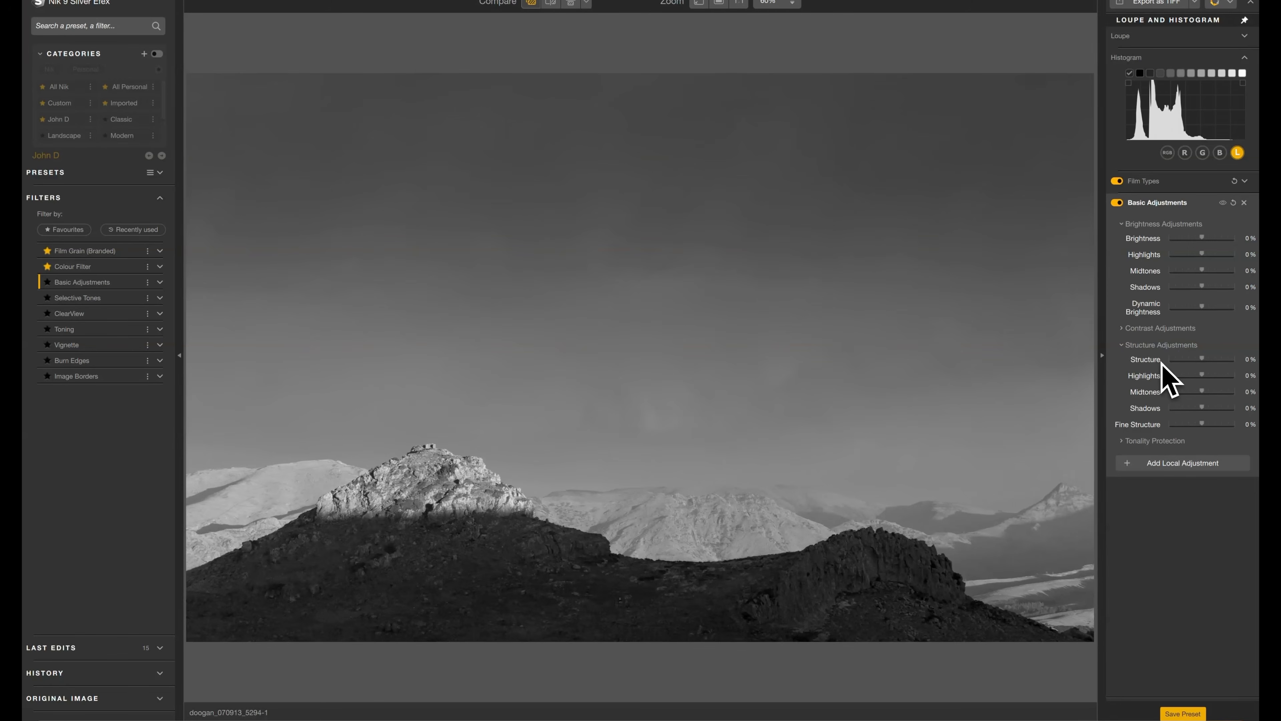
pyautogui.moveTo(1202, 359); pyautogui.dragTo(1217, 360)
pyautogui.moveTo(1223, 360); pyautogui.dragTo(1235, 360)
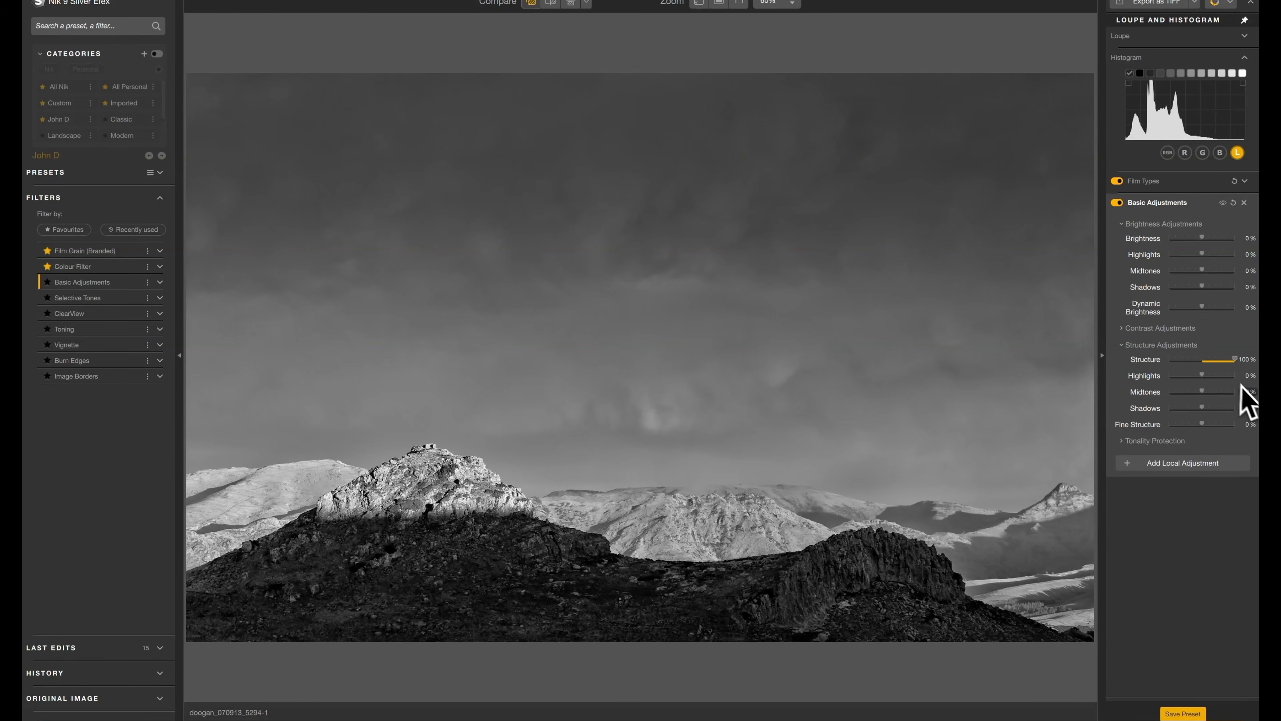
pyautogui.moveTo(1220, 382); pyautogui.dragTo(1203, 384)
pyautogui.moveTo(1220, 426); pyautogui.dragTo(1224, 427)
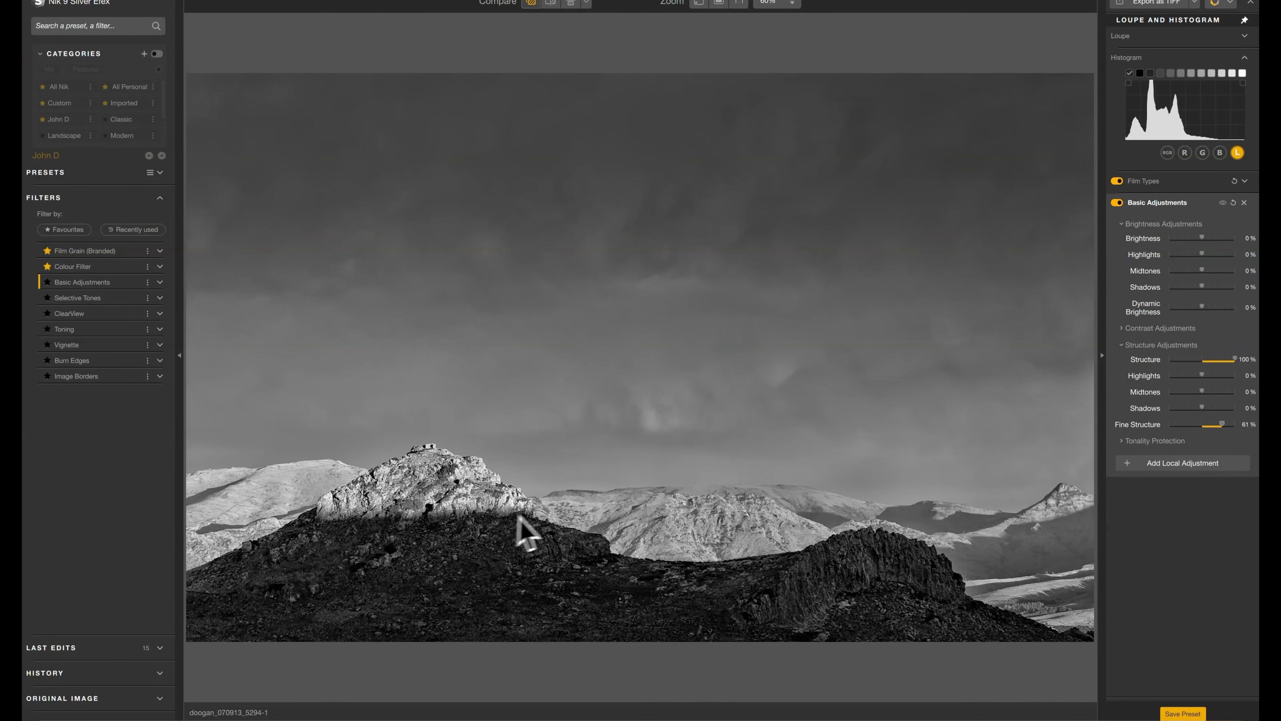
pyautogui.doubleClick(1234, 360)
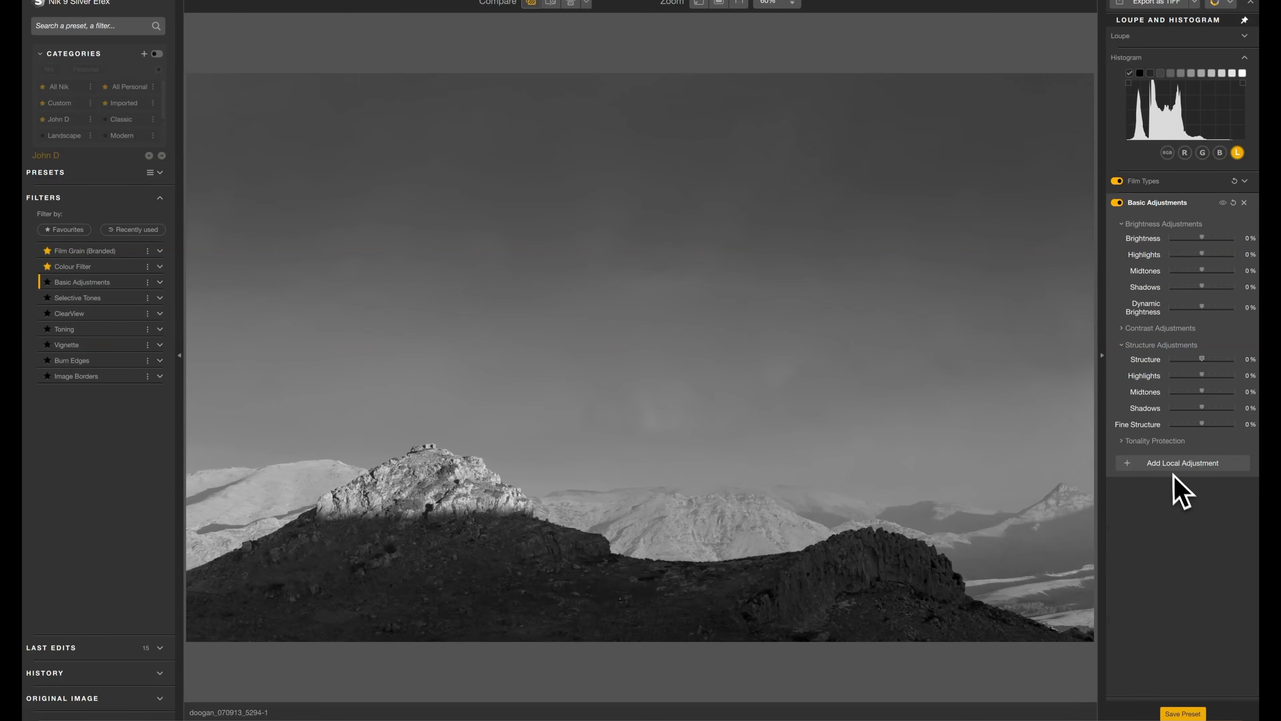
# Add a local Object Selection mask on the sky, set its Structure to 100% and raise its Amplify Blacks.
pyautogui.click(1171, 464)
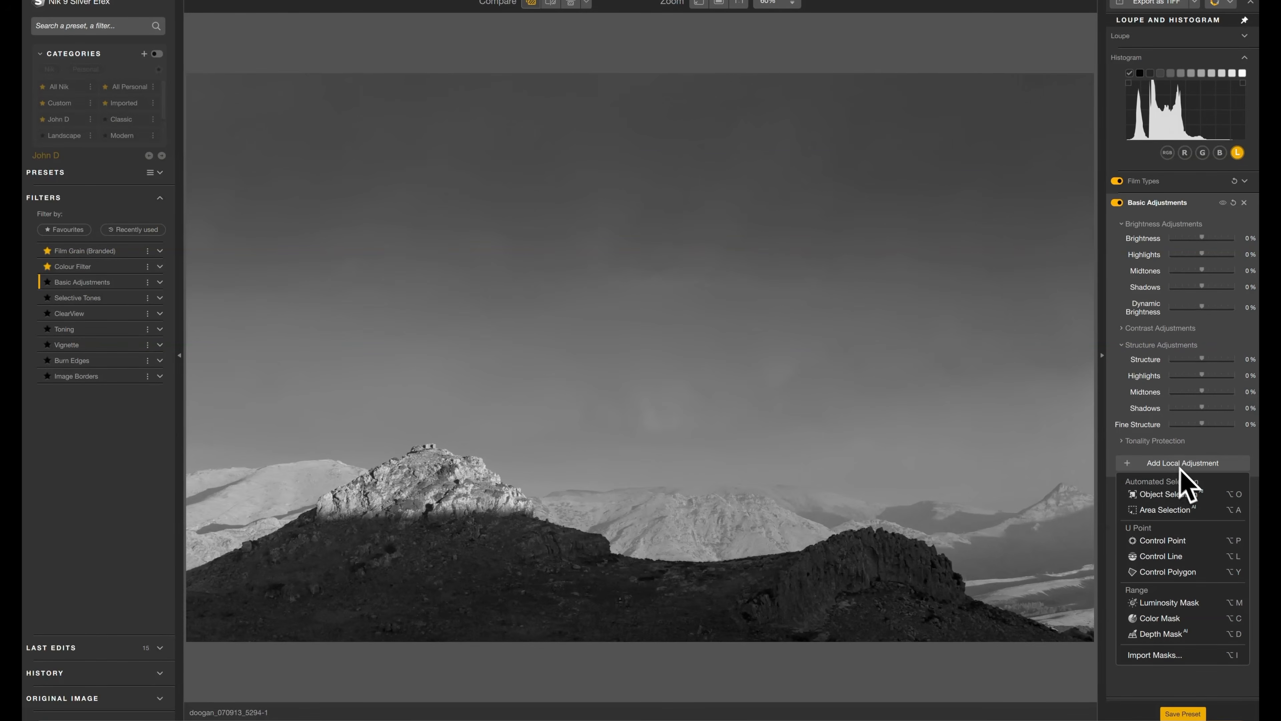
pyautogui.click(1154, 494)
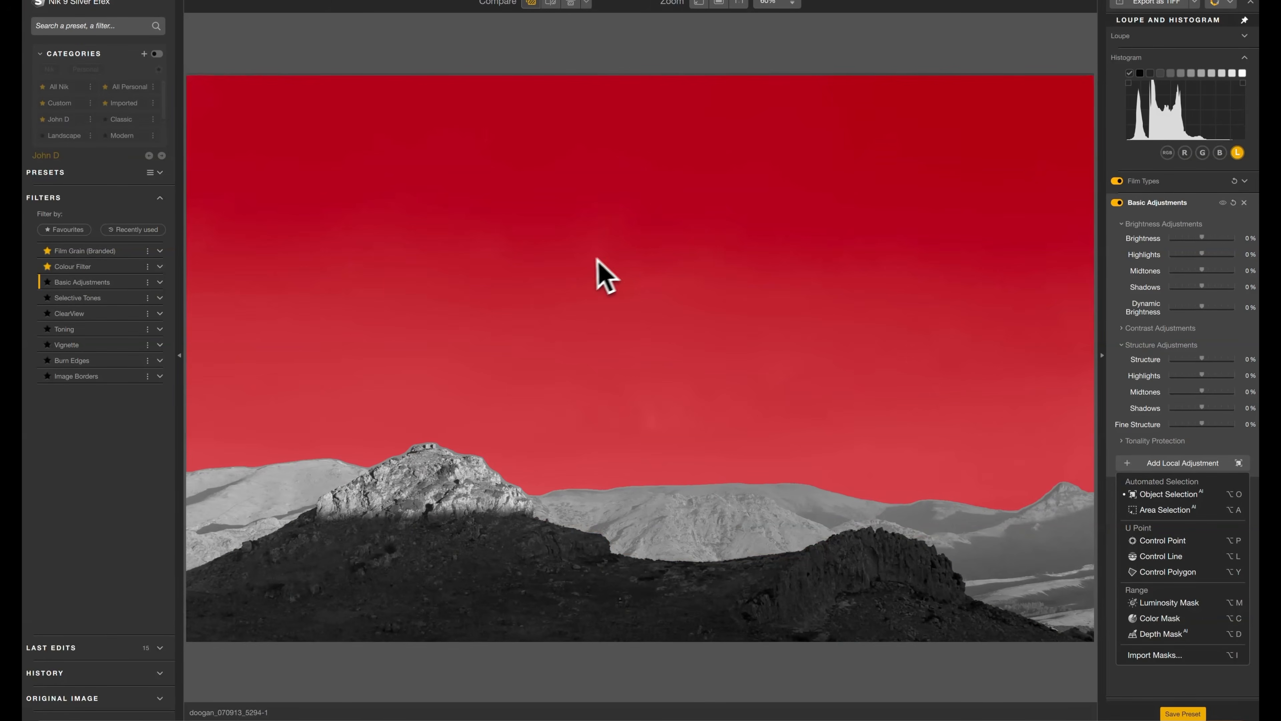
pyautogui.click(632, 259)
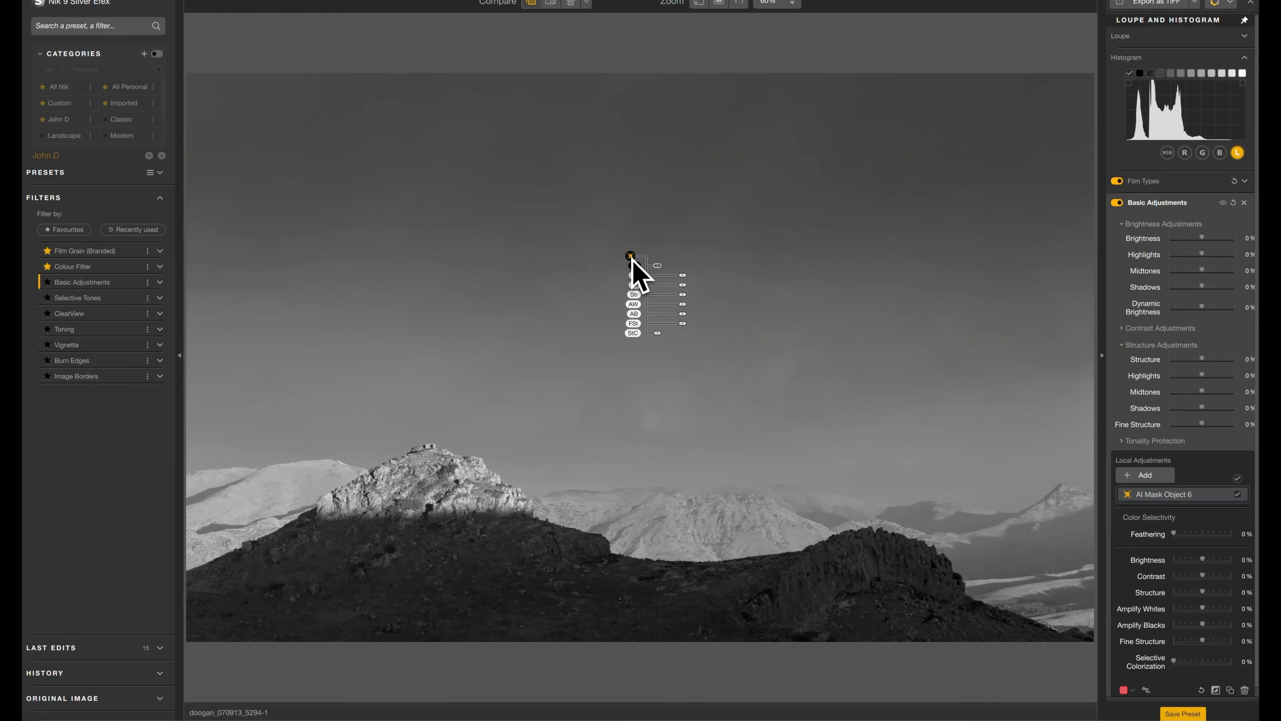
pyautogui.scroll(-1, 1148, 575)
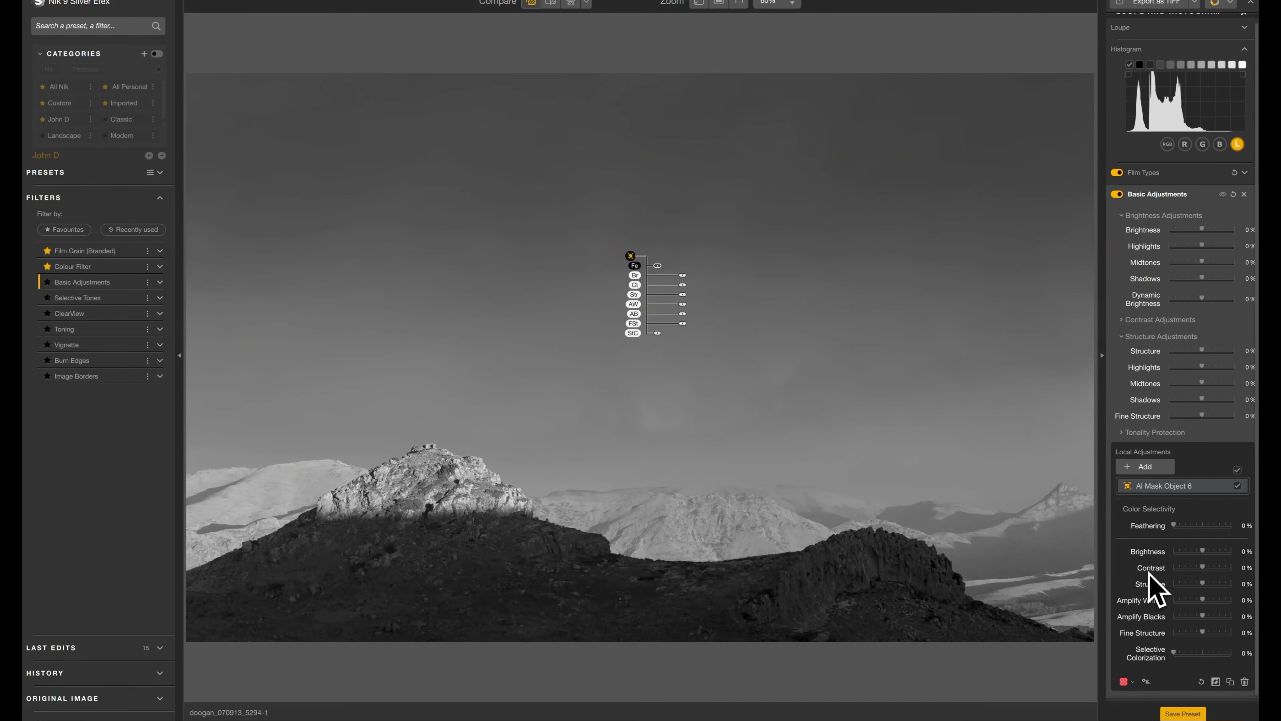
pyautogui.moveTo(1203, 584); pyautogui.dragTo(1238, 585)
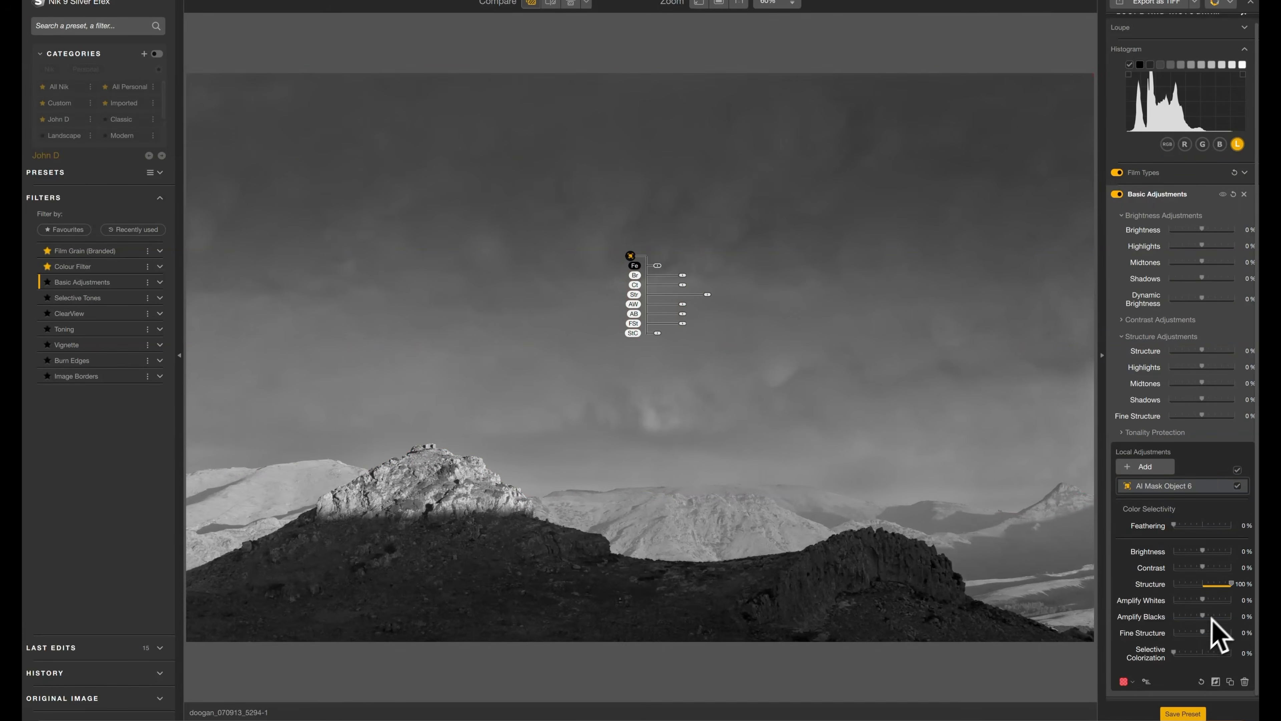
pyautogui.moveTo(1203, 616)
pyautogui.mouseDown()
pyautogui.moveTo(1188, 621)
pyautogui.moveTo(1223, 620)
pyautogui.mouseUp()
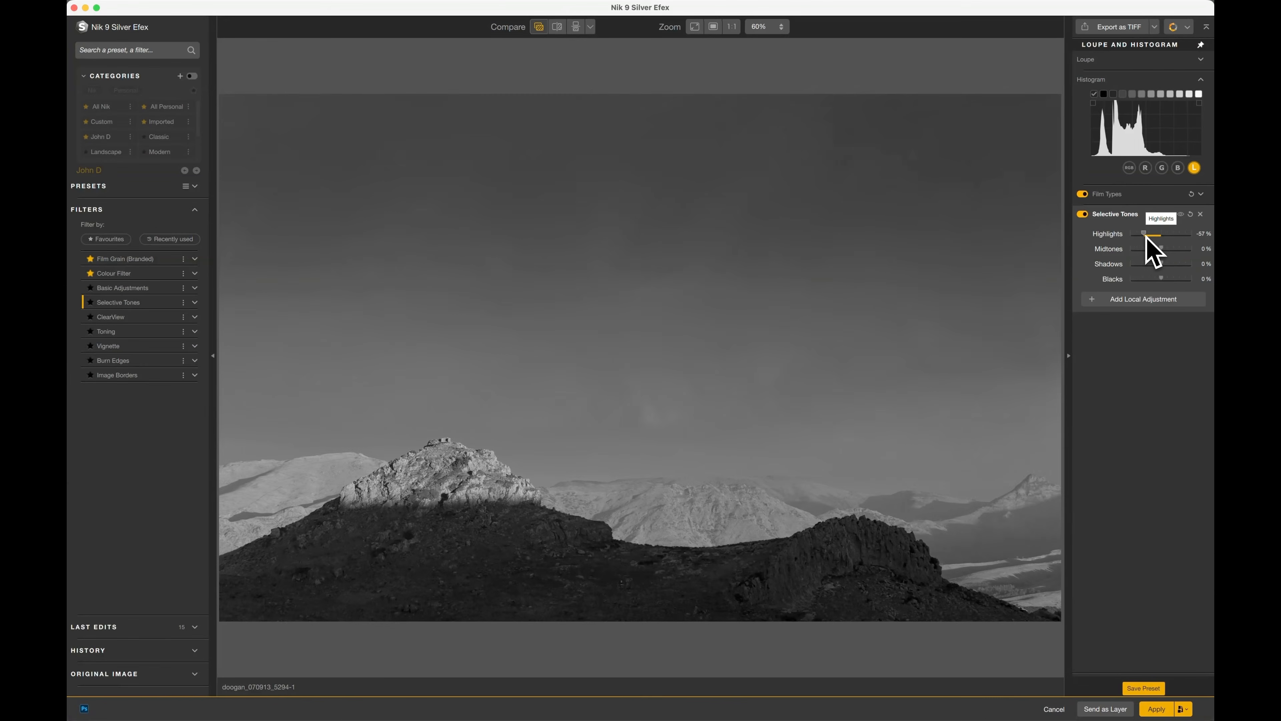
# Try lowering the Selective Tones Highlights to about -28% and reset them to 0%.
pyautogui.moveTo(1146, 238)
pyautogui.mouseDown()
pyautogui.moveTo(1113, 239)
pyautogui.moveTo(1155, 236)
pyautogui.mouseUp()
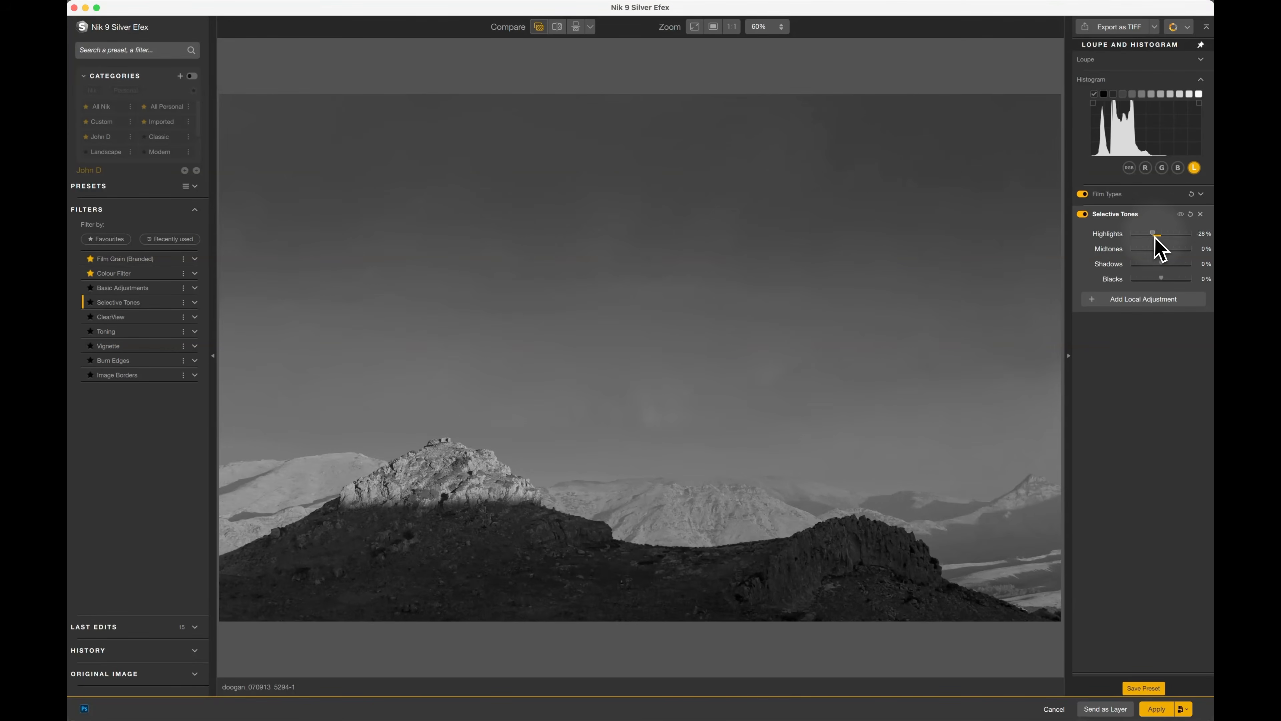
pyautogui.doubleClick(1114, 234)
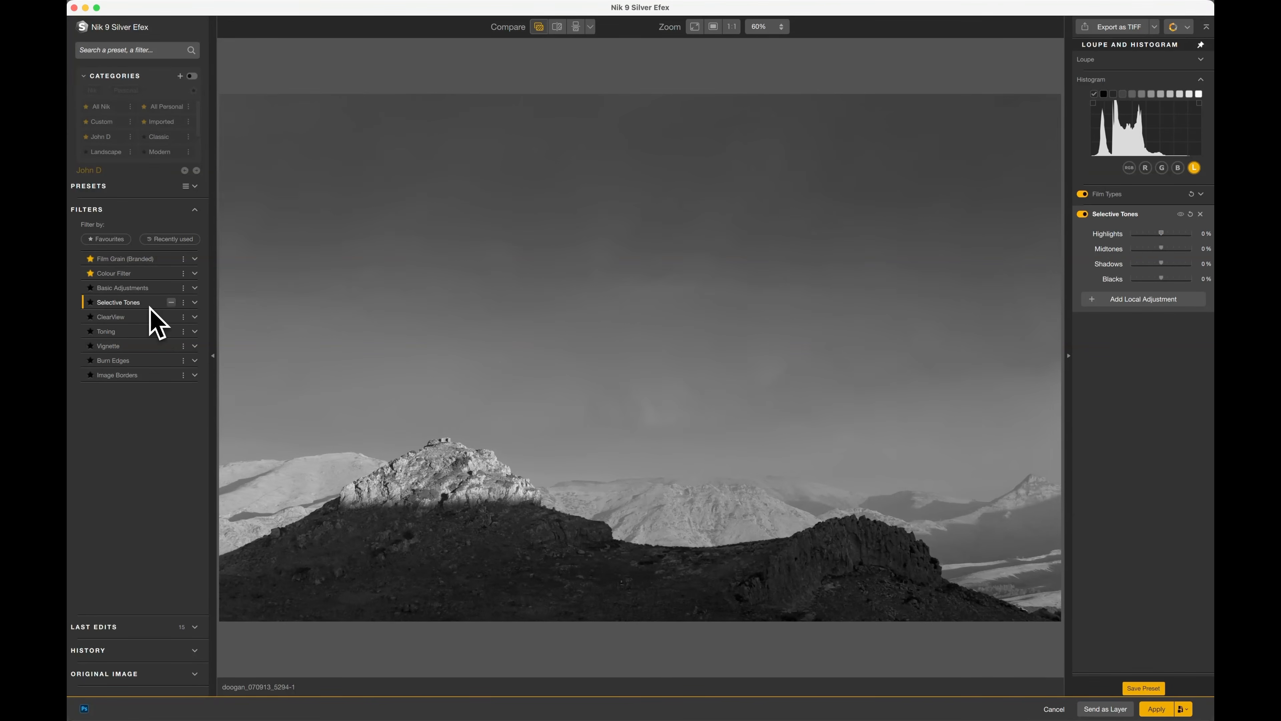
# Switch to the ClearView filter and set its Intensity to 100%.
pyautogui.click(118, 316)
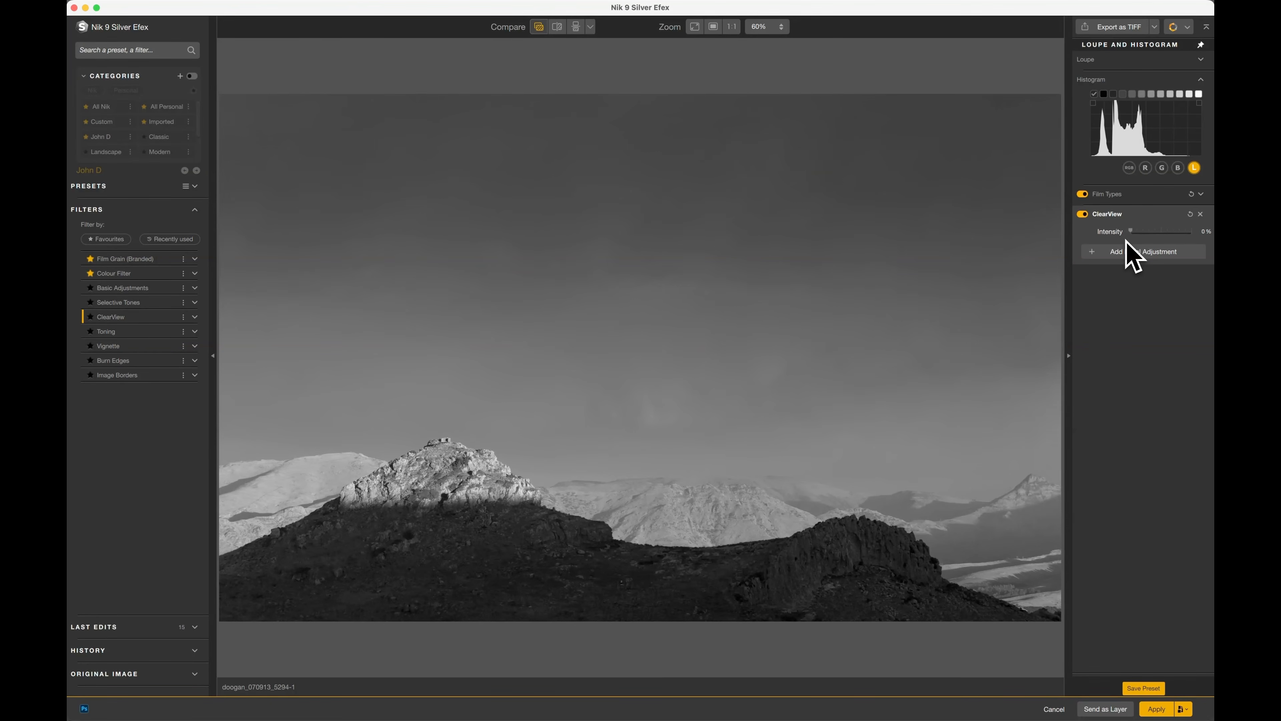
pyautogui.moveTo(1131, 232); pyautogui.dragTo(1194, 234)
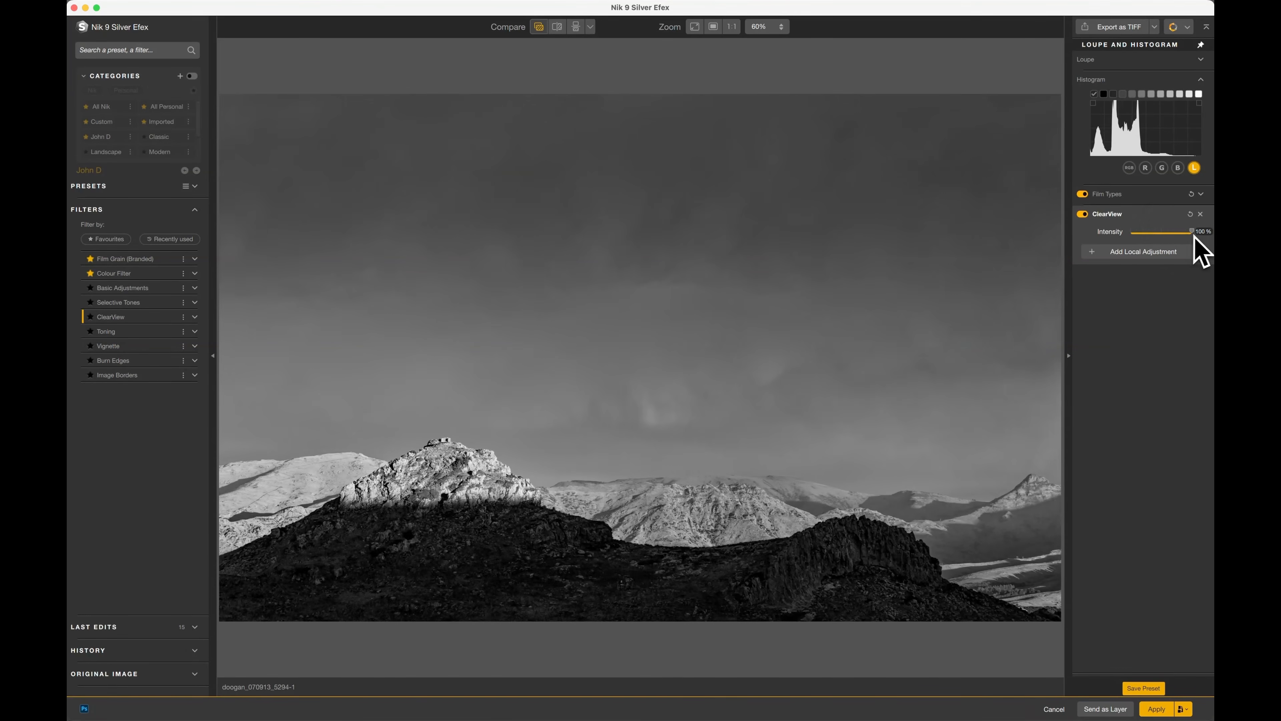
# Try a lower Intensity on the ClearView filter and remove the filter.
pyautogui.click(1193, 231)
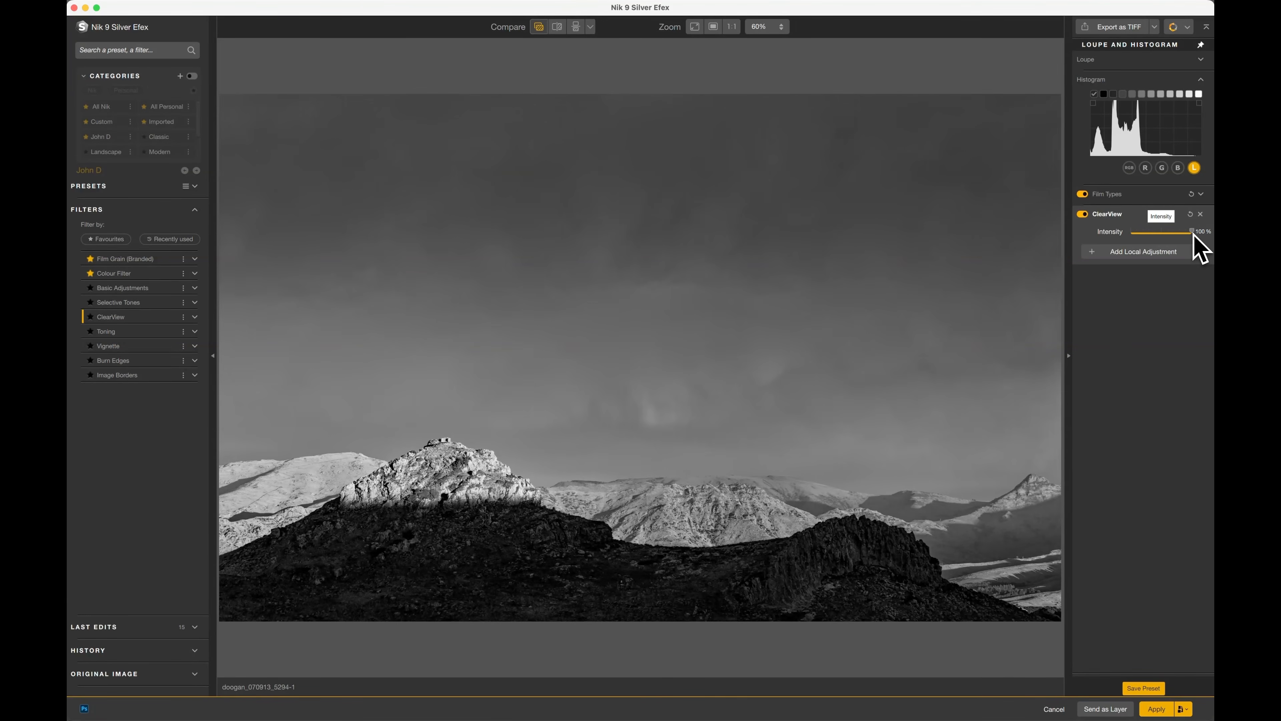
pyautogui.moveTo(1193, 232); pyautogui.dragTo(1176, 231)
pyautogui.click(1200, 214)
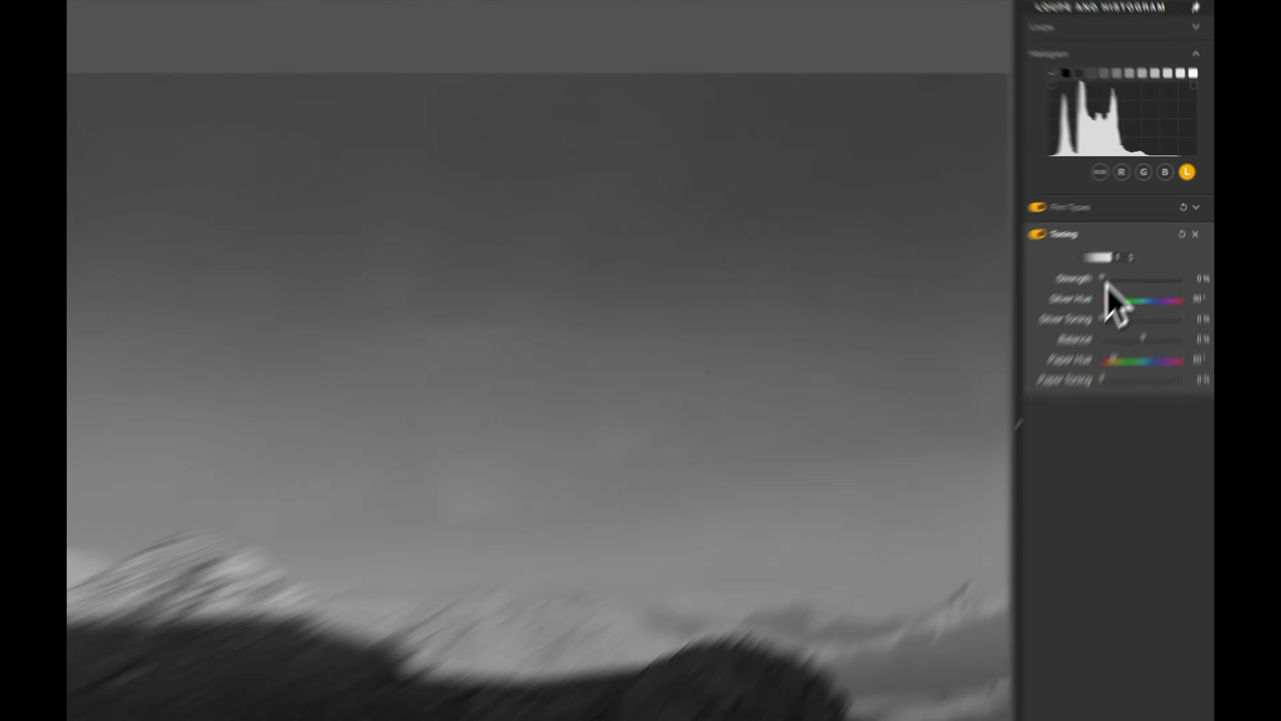
# With the Toning filter, try Strength and Silver Toning at 50% and Silver Hue at 55°.
pyautogui.moveTo(1133, 248); pyautogui.dragTo(1140, 249)
pyautogui.moveTo(1043, 374); pyautogui.dragTo(1088, 376)
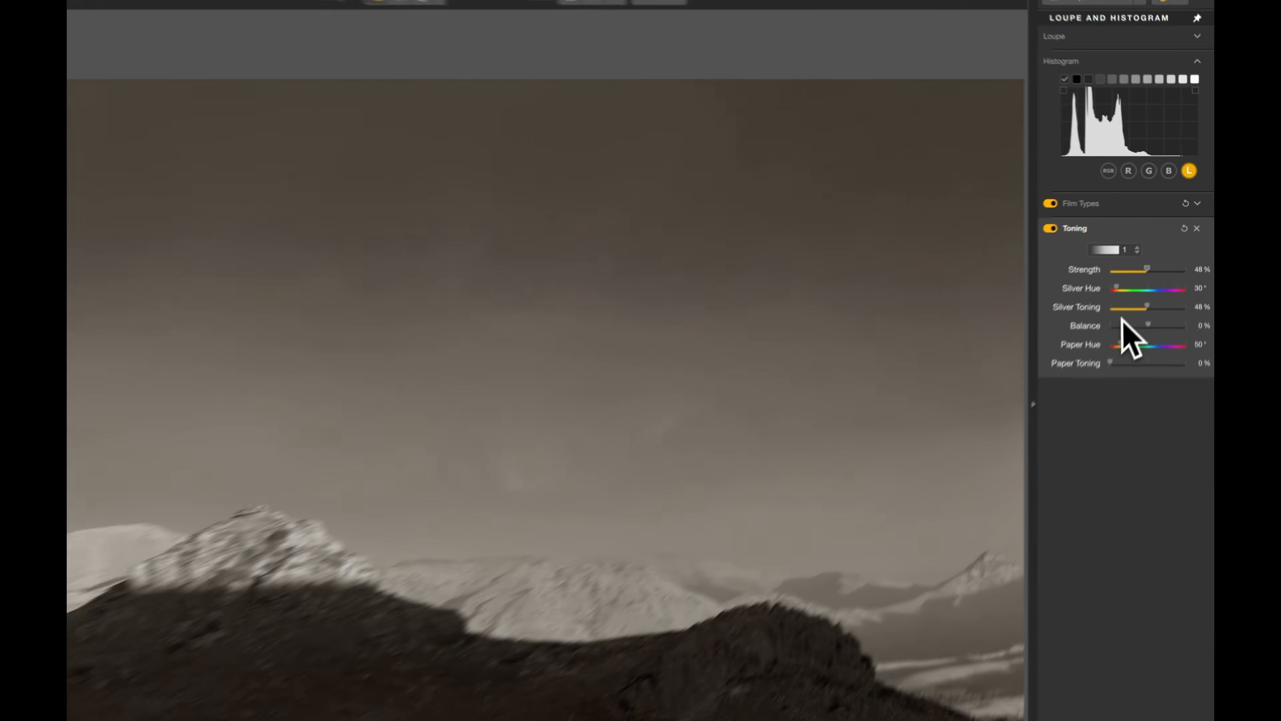
pyautogui.moveTo(1026, 408); pyautogui.dragTo(1036, 411)
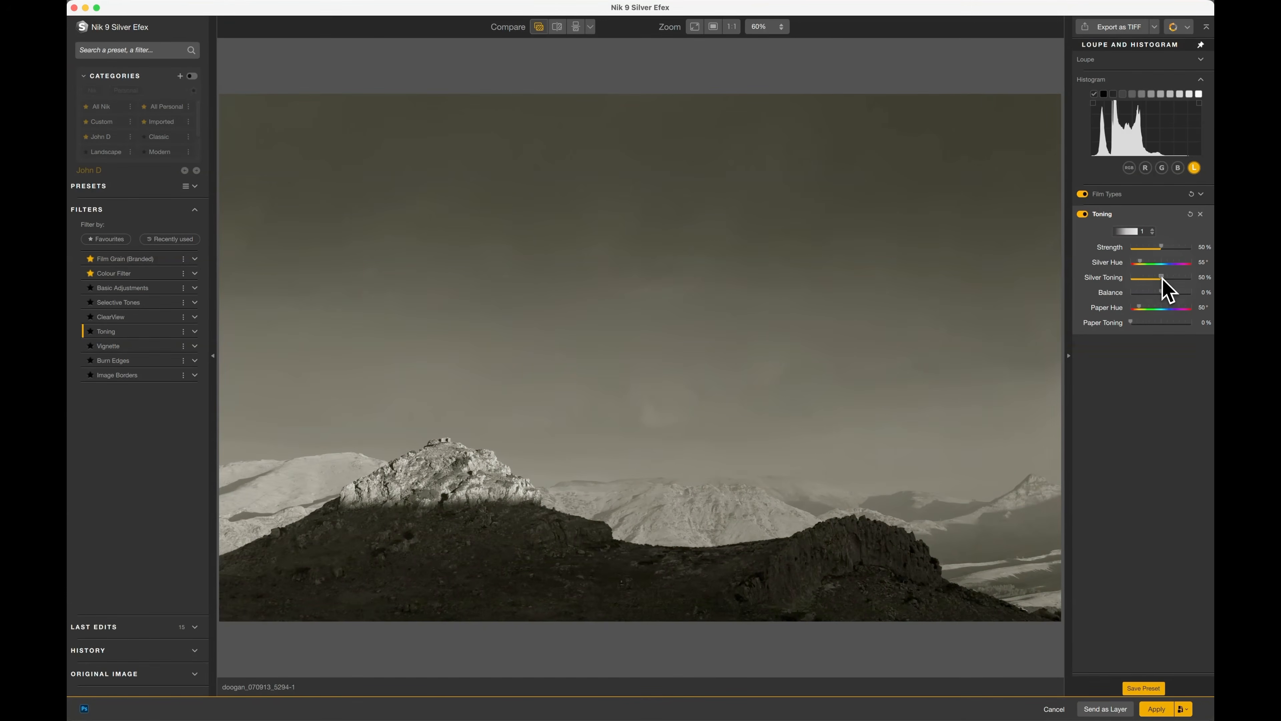
# Switch to the Vignette filter and try the Lens Falloff 1 preset and two other vignette presets.
pyautogui.click(117, 346)
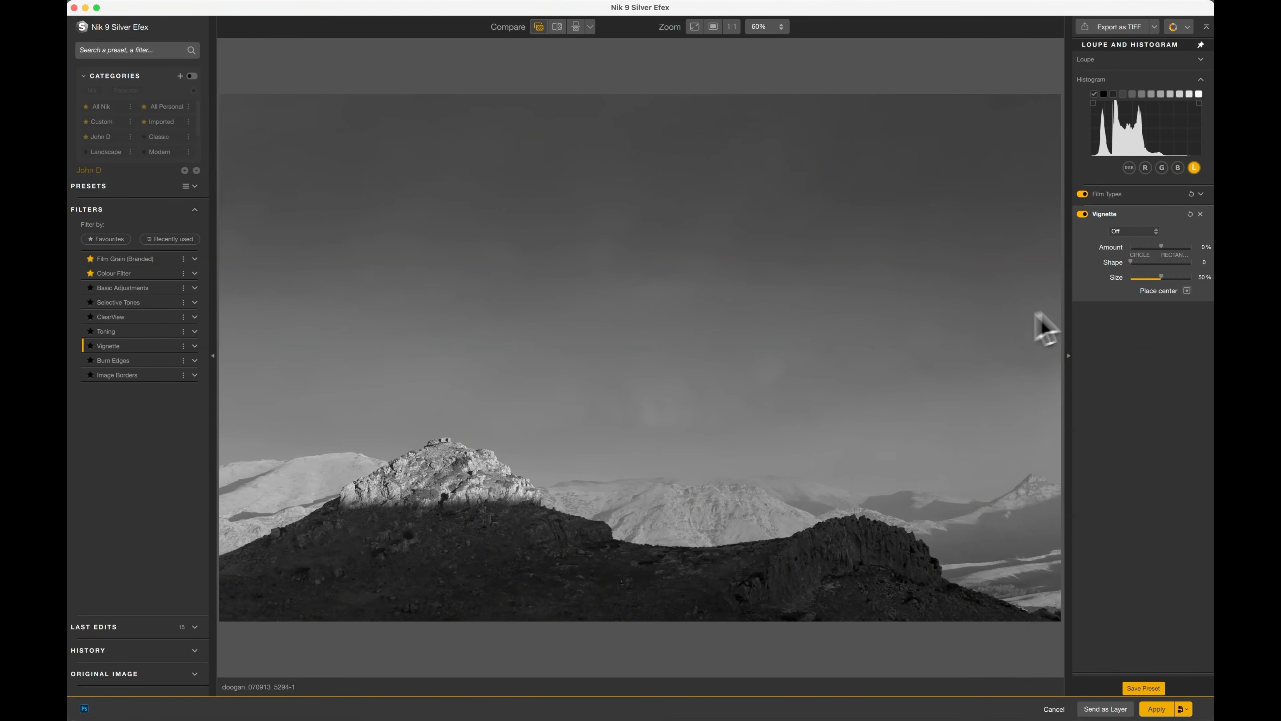
pyautogui.click(1155, 232)
pyautogui.click(1133, 255)
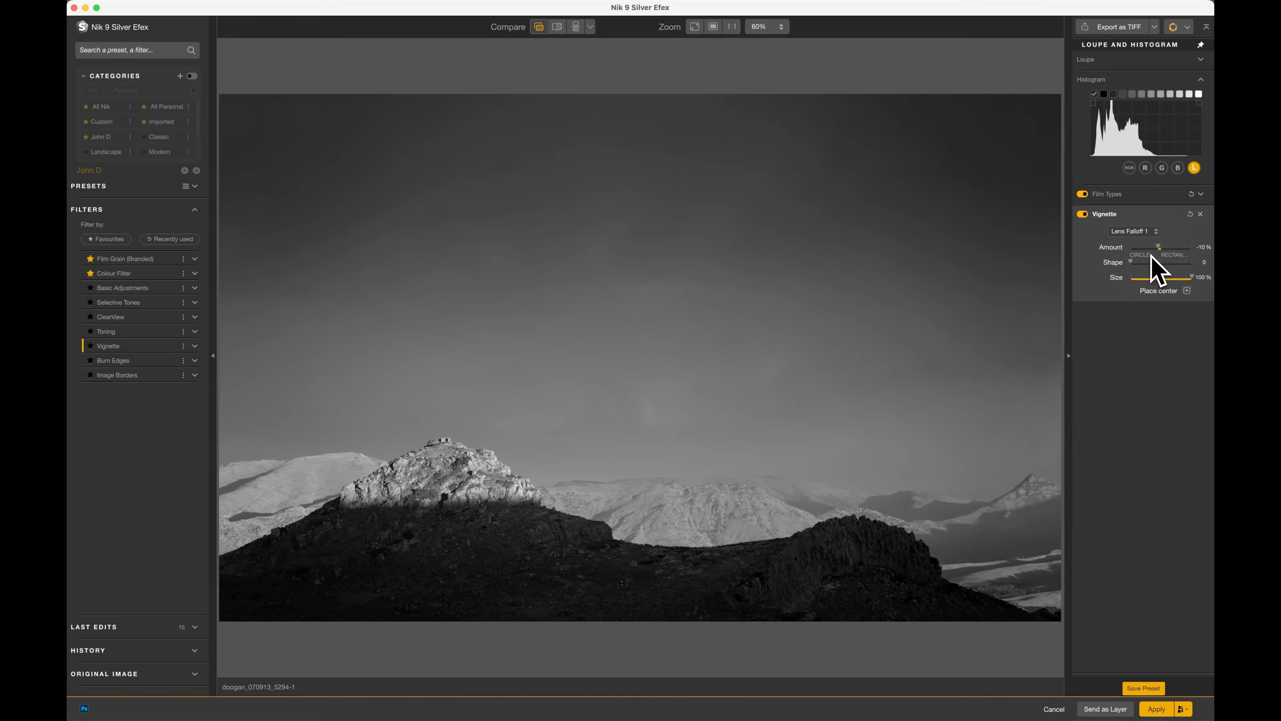
pyautogui.click(1156, 233)
pyautogui.click(1135, 281)
pyautogui.click(1155, 233)
pyautogui.click(1137, 306)
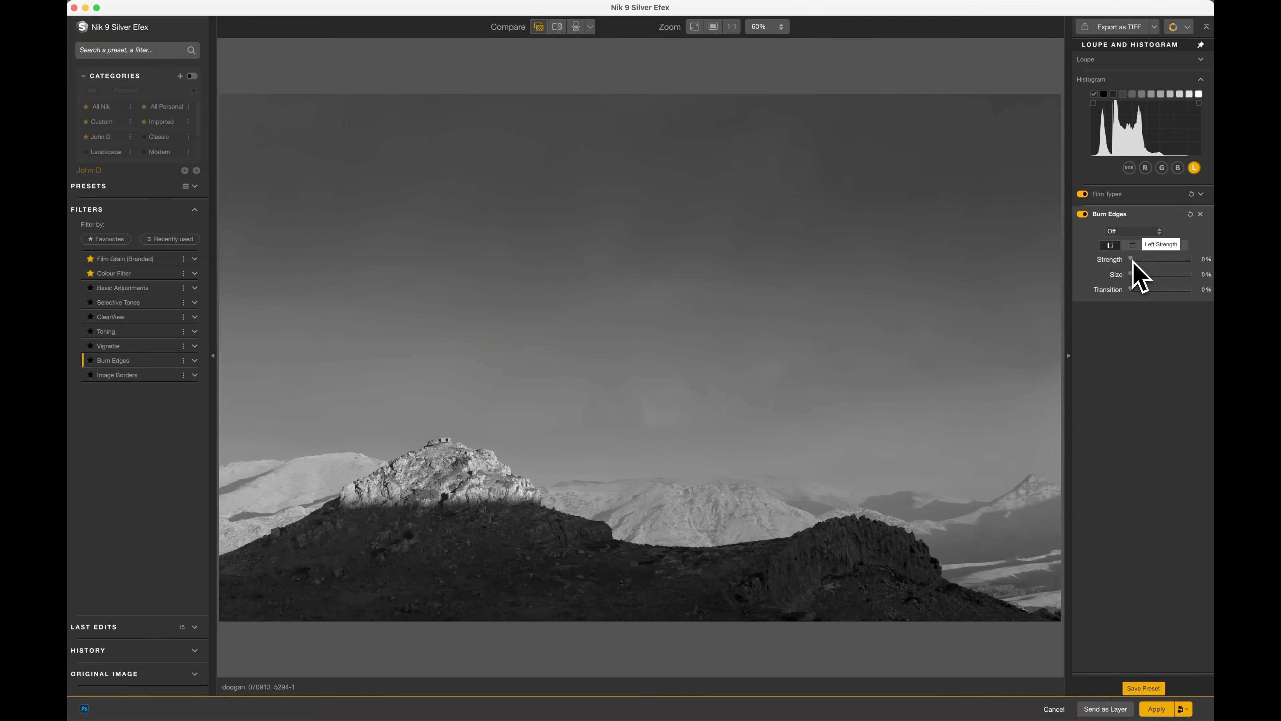
# Try the All Edges 1 preset in Burn Edges, strengthening the top edge burn and setting the bottom edge Strength to about 28%.
pyautogui.click(1135, 231)
pyautogui.click(1137, 258)
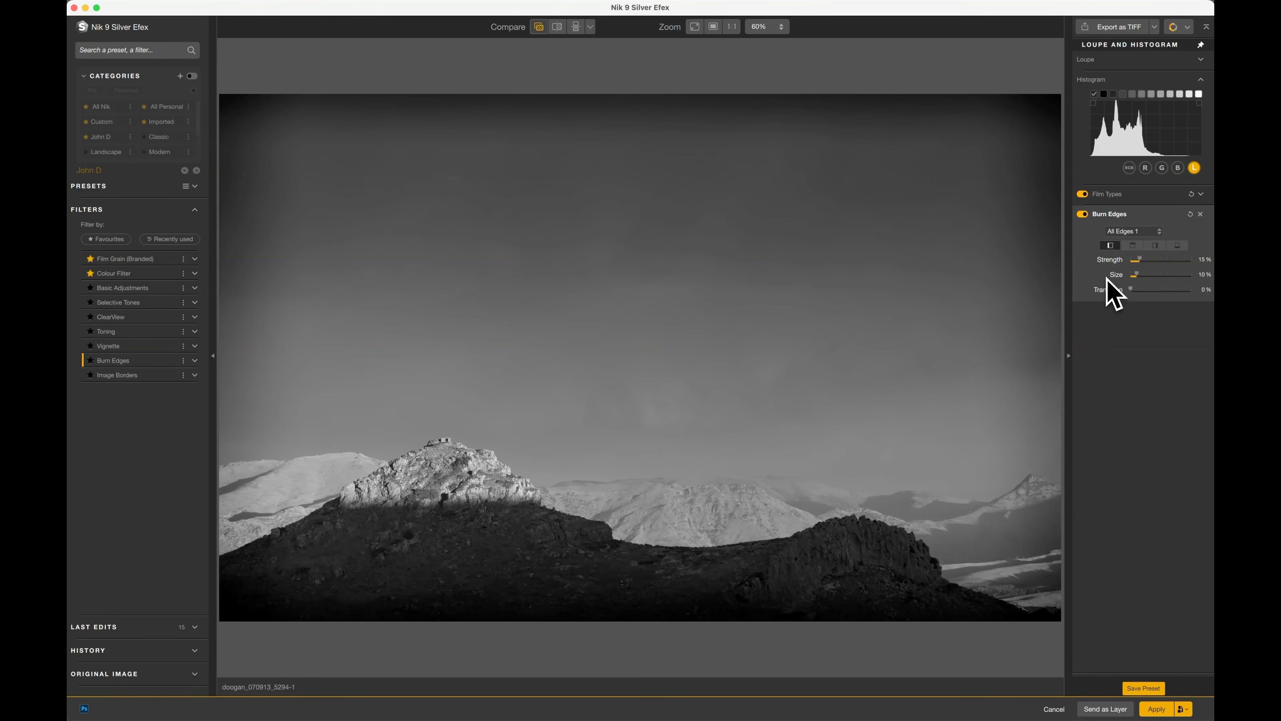
pyautogui.moveTo(1136, 275); pyautogui.dragTo(1149, 275)
pyautogui.click(1133, 245)
pyautogui.click(1148, 259)
pyautogui.click(1139, 291)
pyautogui.click(1178, 247)
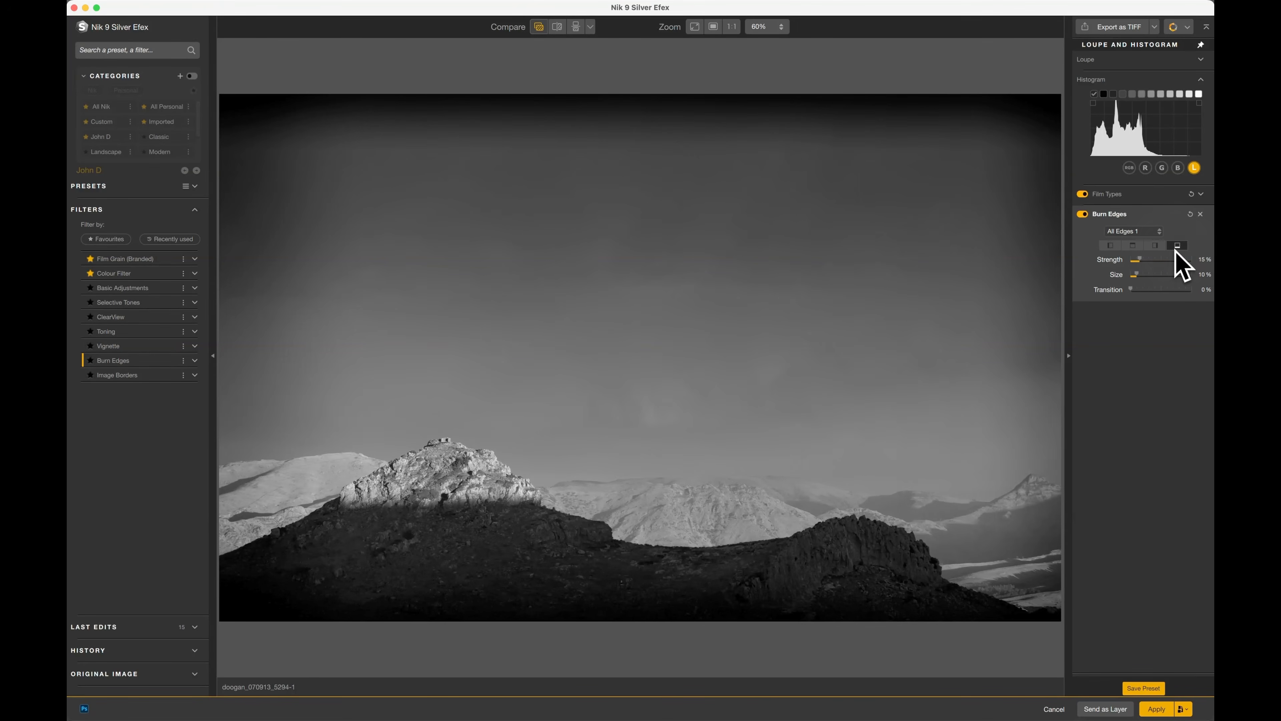
pyautogui.click(1148, 260)
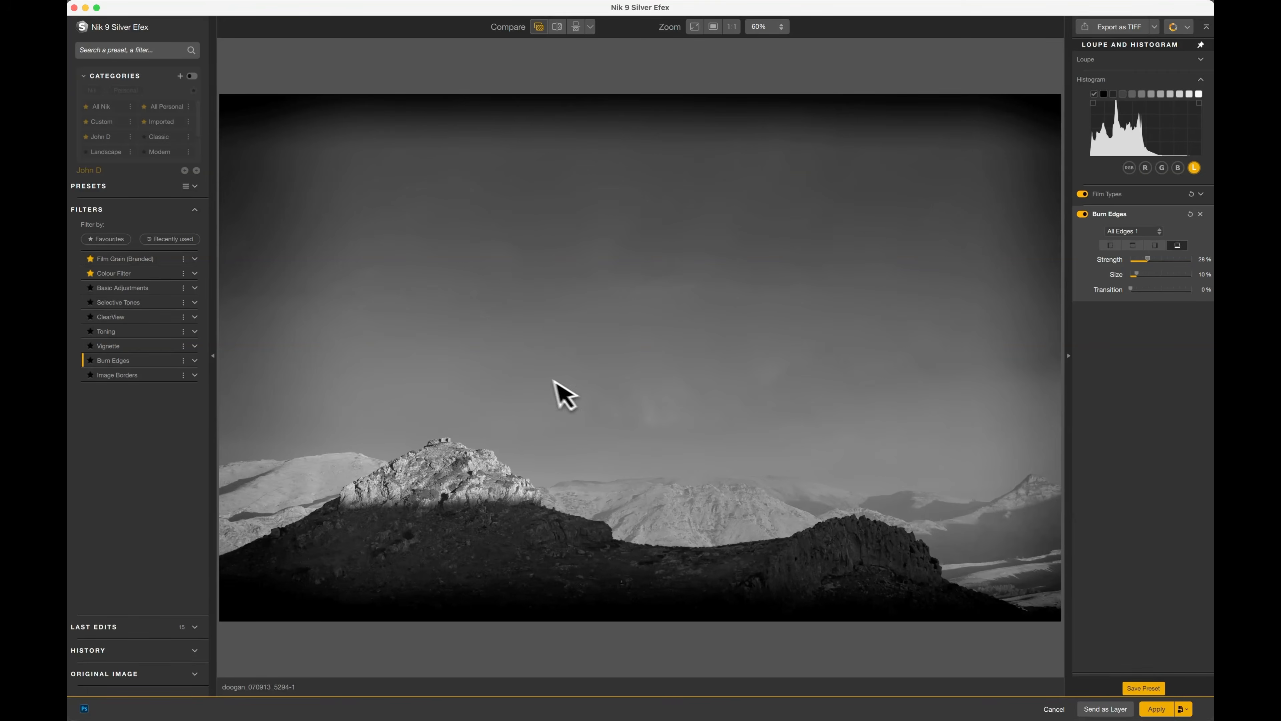
# Switch to the Image Borders filter and try the Type 7 border and another border type.
pyautogui.click(130, 376)
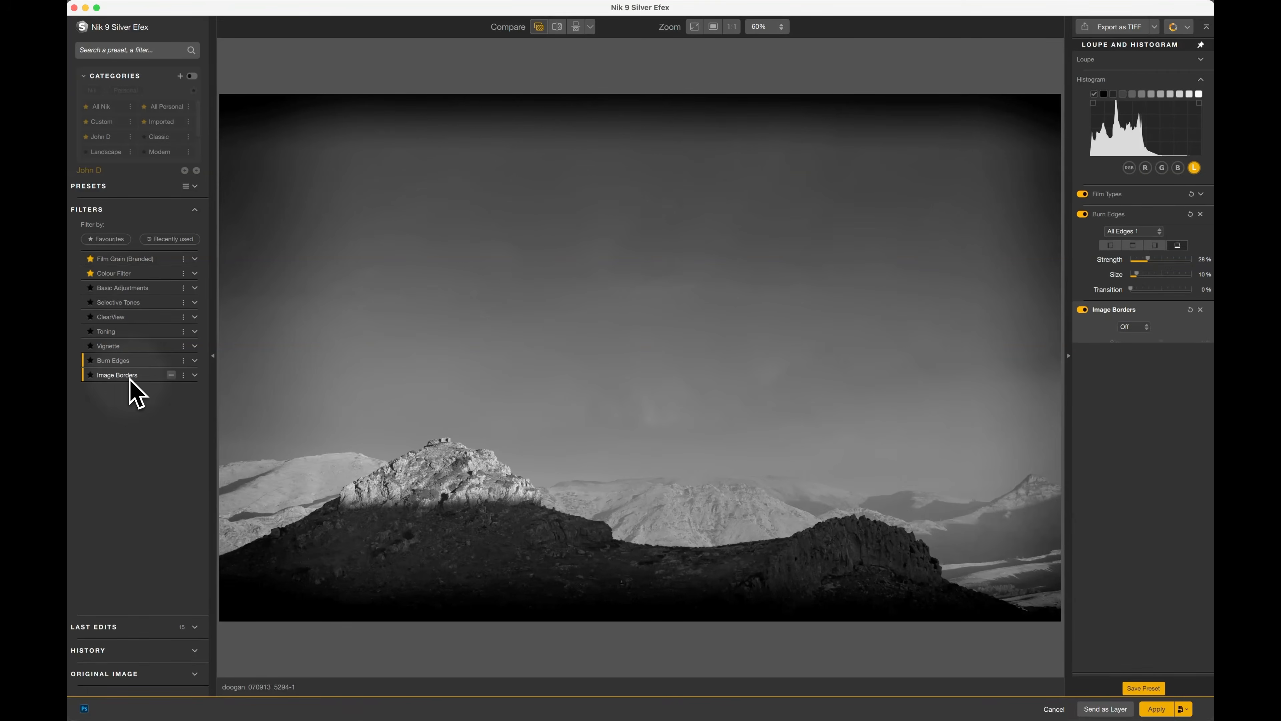
pyautogui.click(1147, 233)
pyautogui.click(1145, 278)
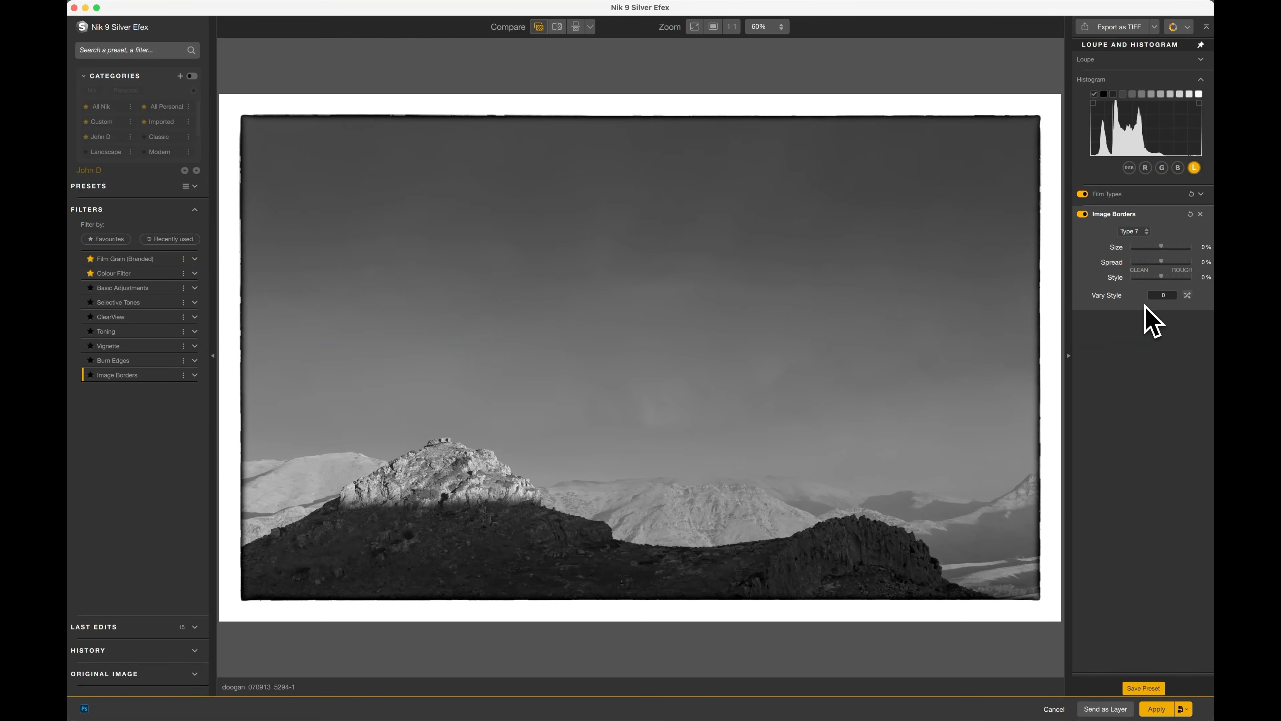
pyautogui.click(1145, 233)
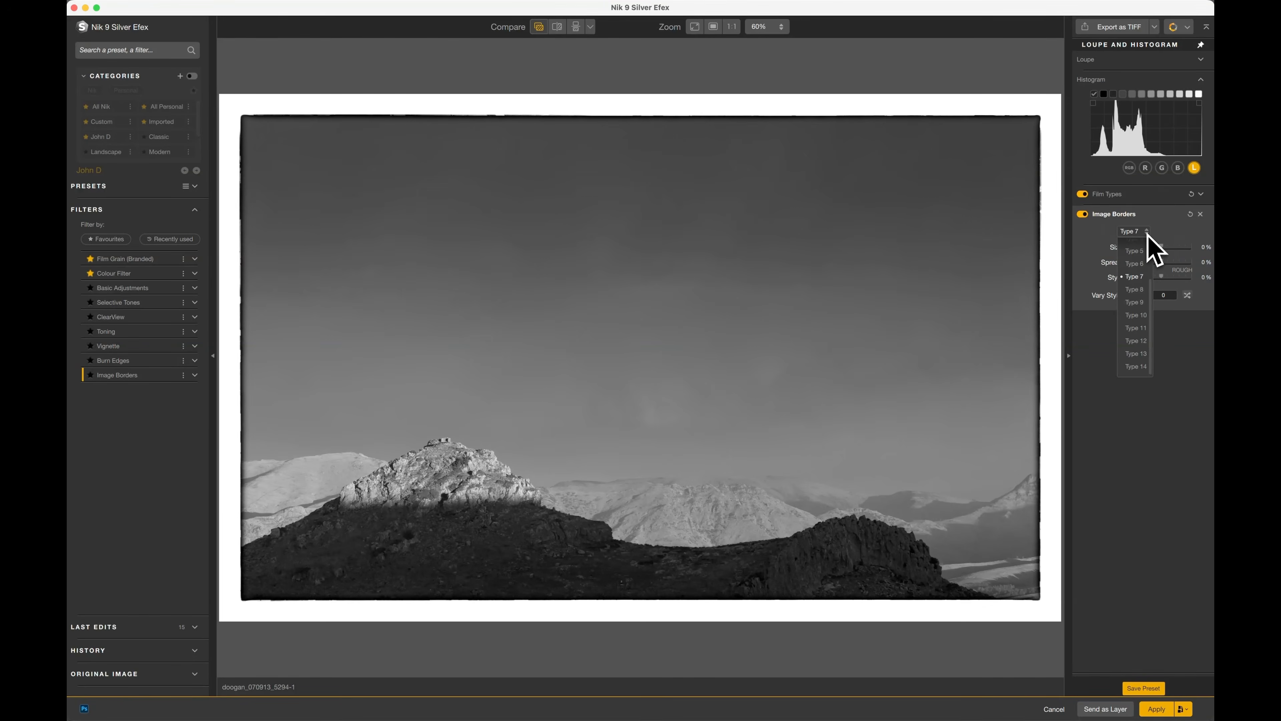
pyautogui.click(1145, 297)
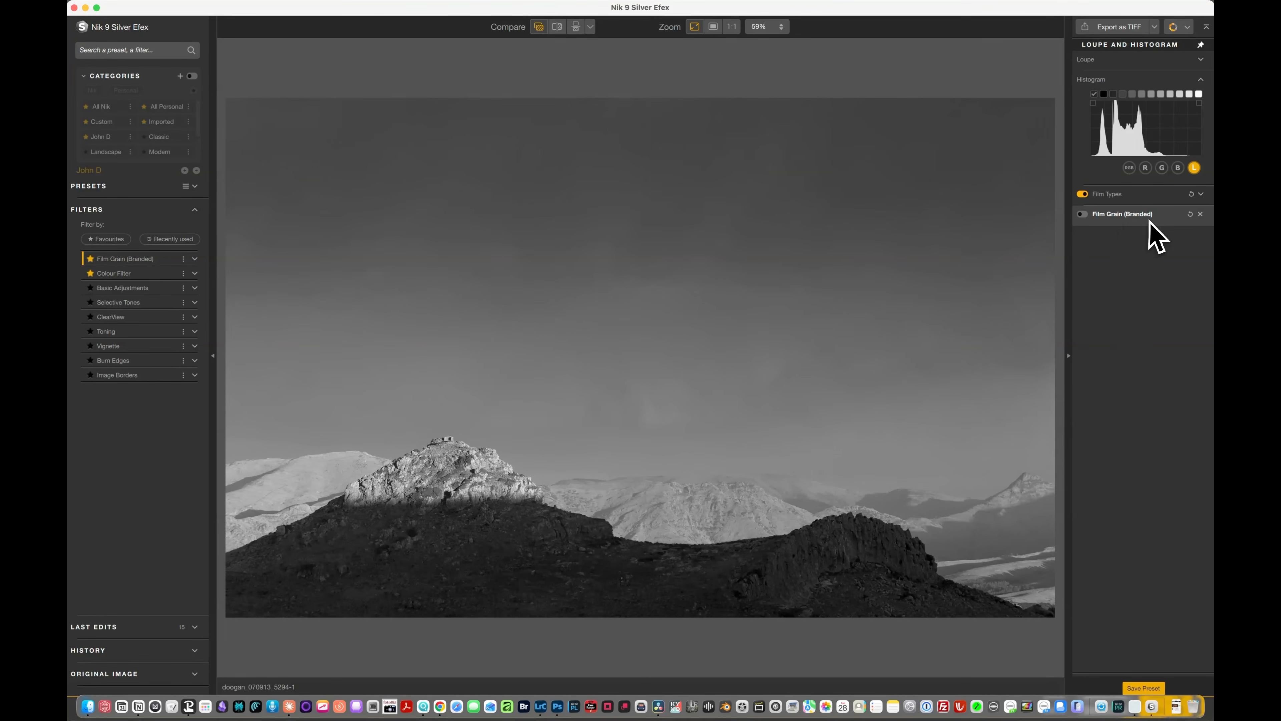
# Expand the Film Types settings and try the Ilford Delta 100 Pro film simulation.
pyautogui.click(1110, 194)
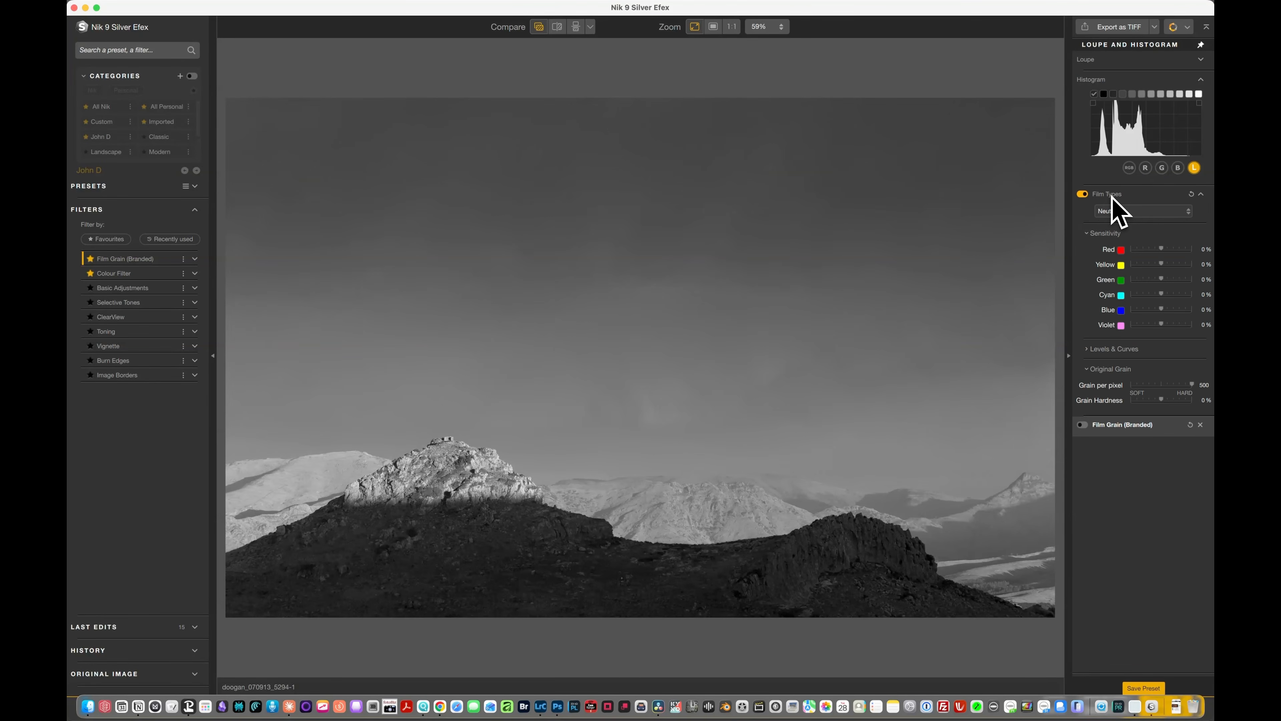
pyautogui.click(1152, 211)
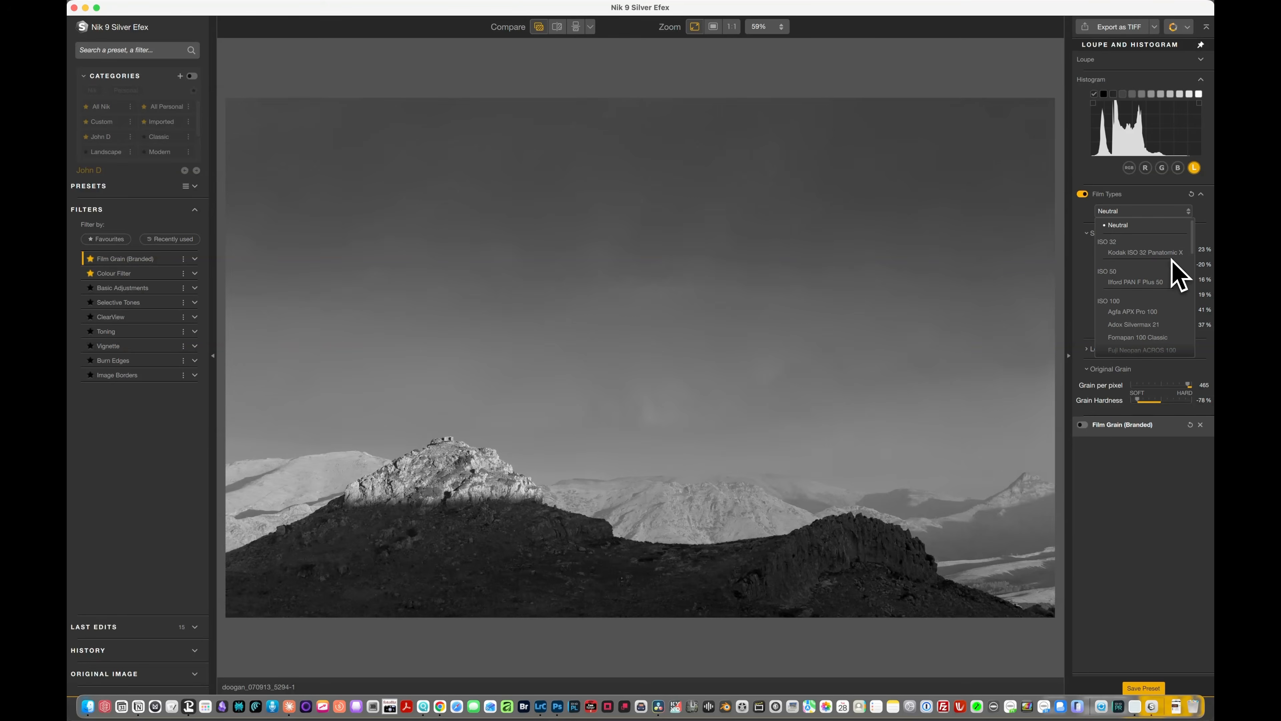
pyautogui.scroll(-1, 1167, 331)
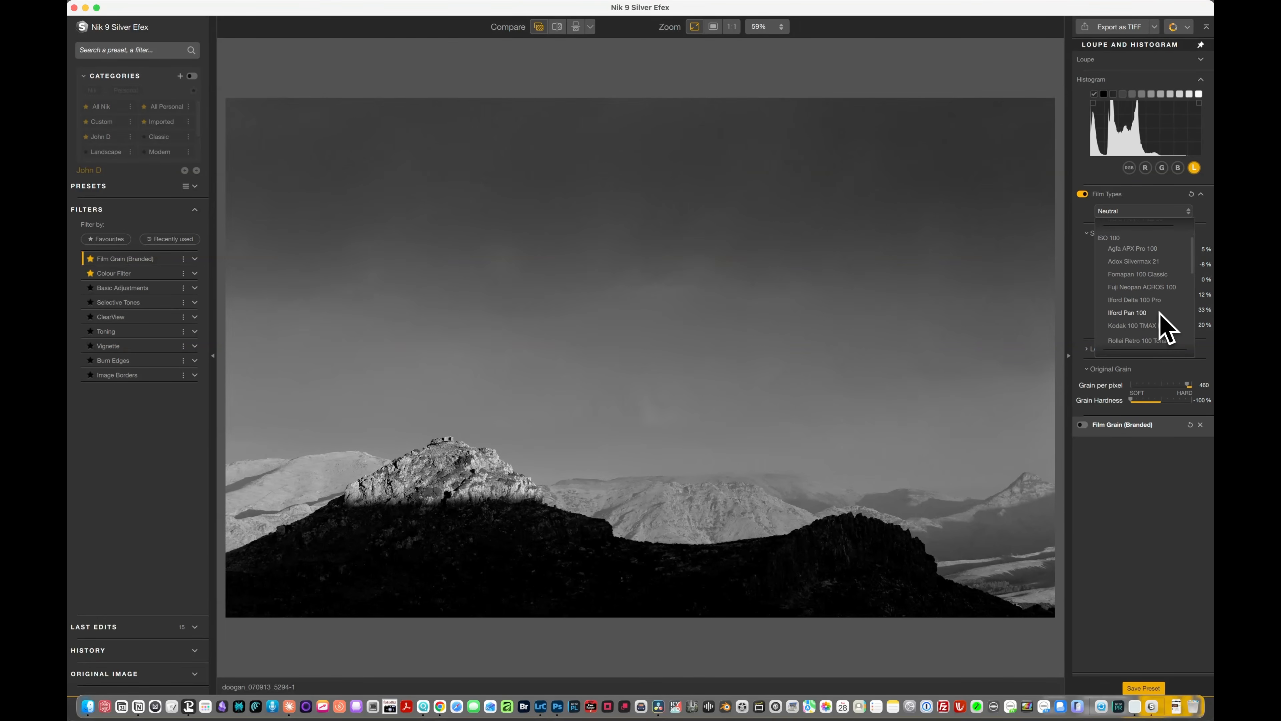
pyautogui.click(1152, 301)
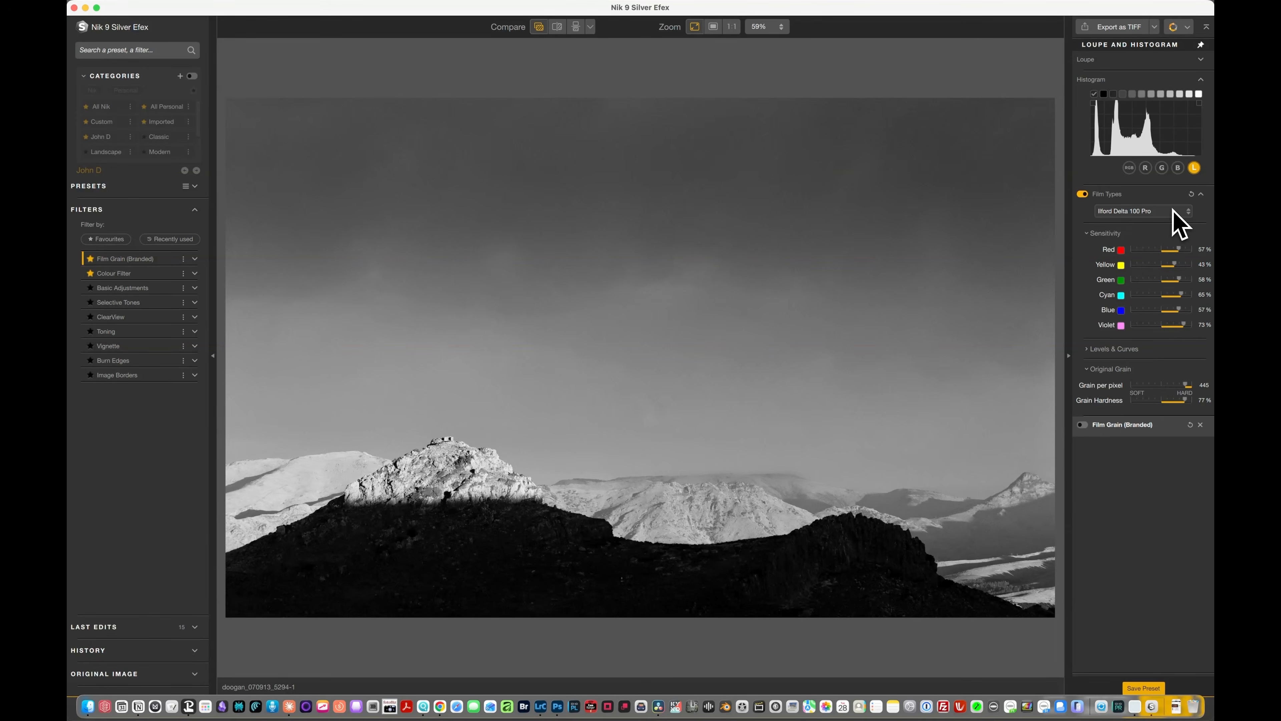
# Try the grainier Fuji Neopan Pro 1600 film simulation.
pyautogui.click(1173, 211)
pyautogui.moveTo(1194, 266); pyautogui.dragTo(1195, 340)
pyautogui.click(1120, 309)
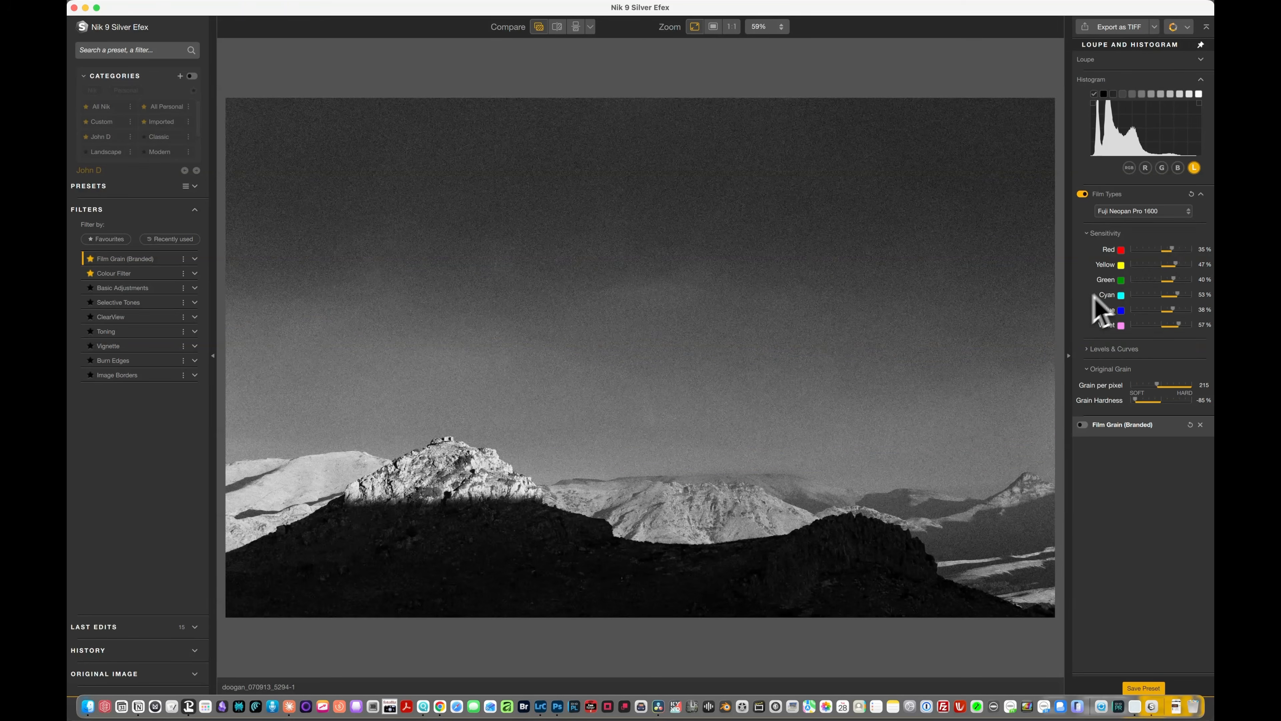
# Set the film type to Ilford Delta 3200 Pro and collapse the Film Types settings.
pyautogui.click(1190, 212)
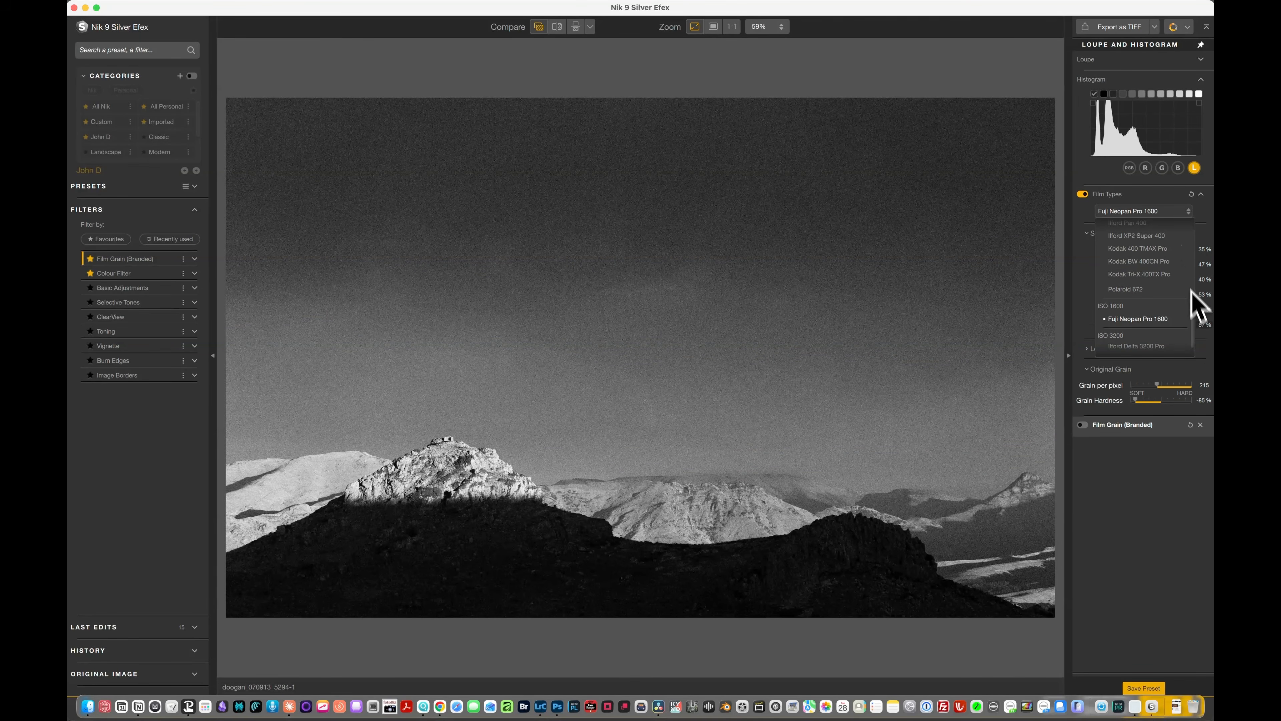
pyautogui.click(1197, 327)
pyautogui.click(1191, 215)
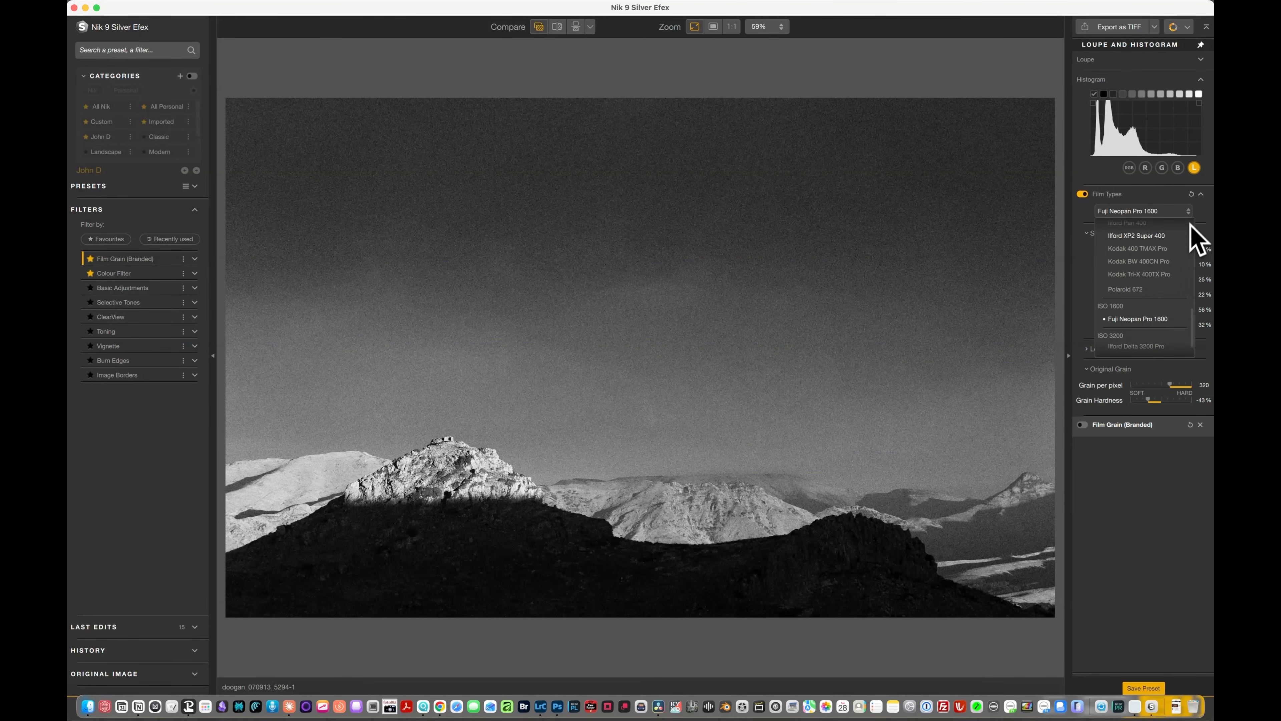
pyautogui.click(1174, 221)
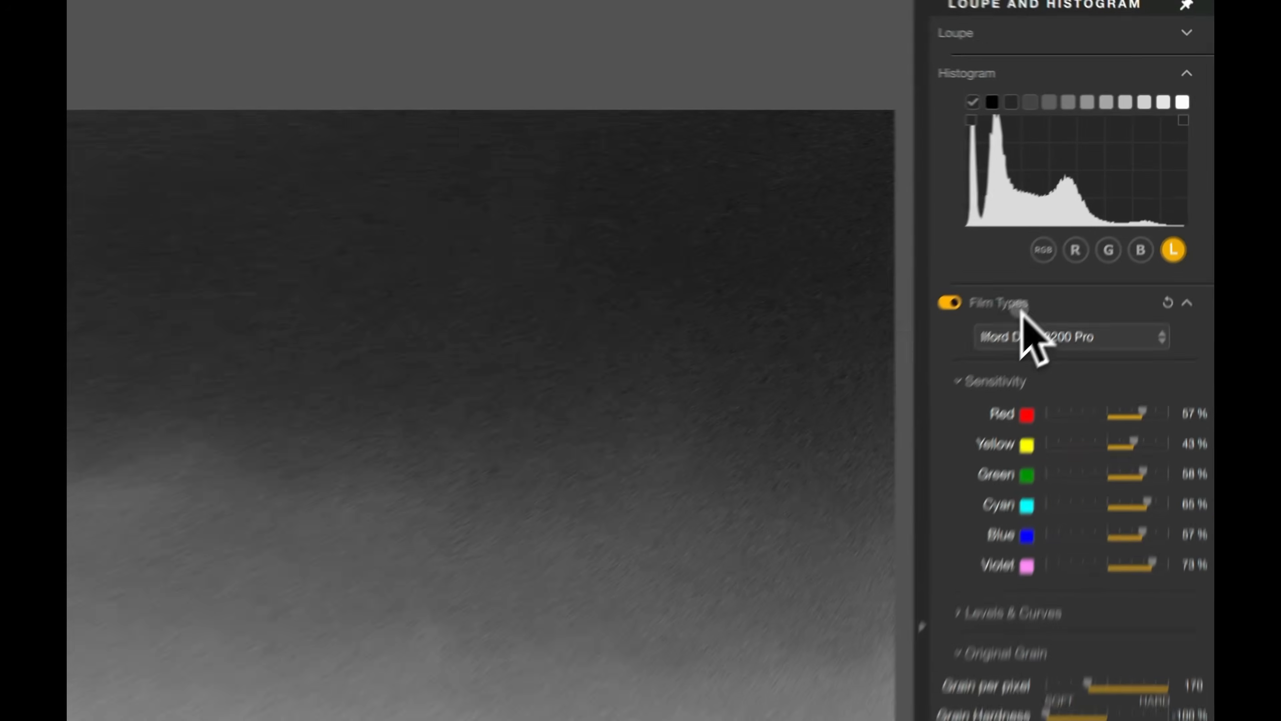
pyautogui.click(1118, 198)
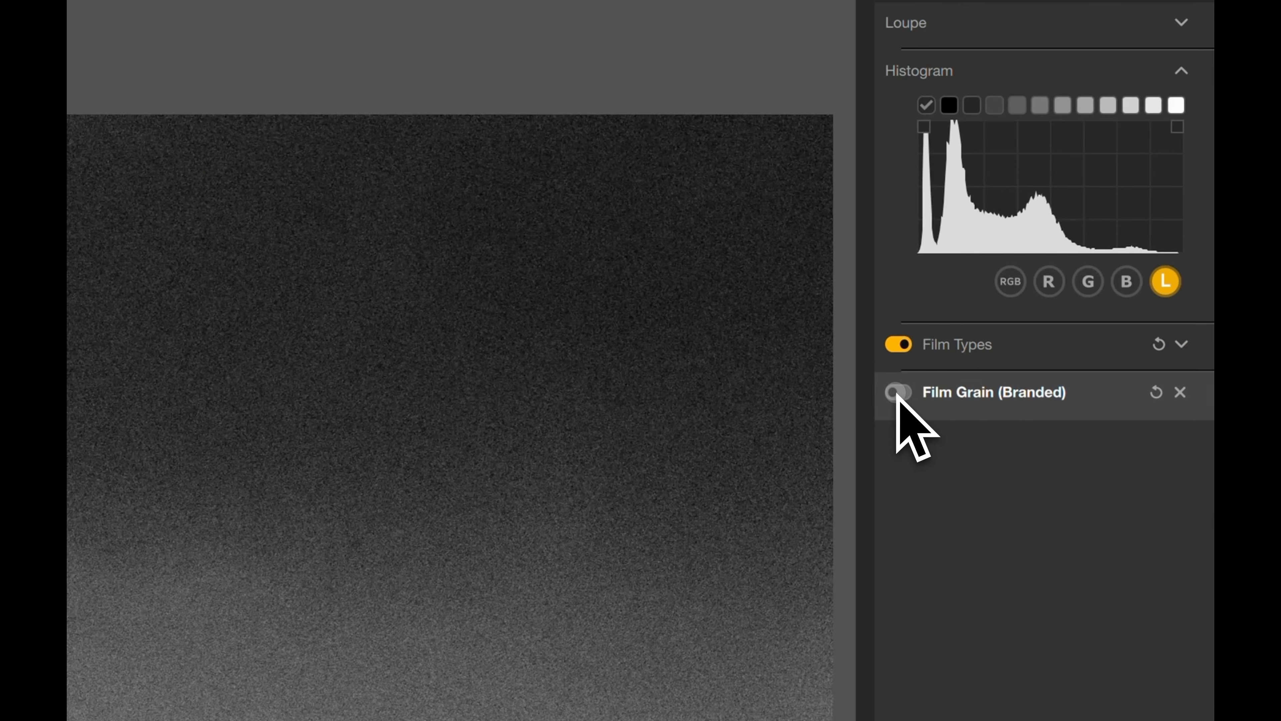
# Enable Film Grain (Branded) with Kodak Tri-X 400 grain, setting Intensity to 81% and Grain Size to 8.6.
pyautogui.click(896, 393)
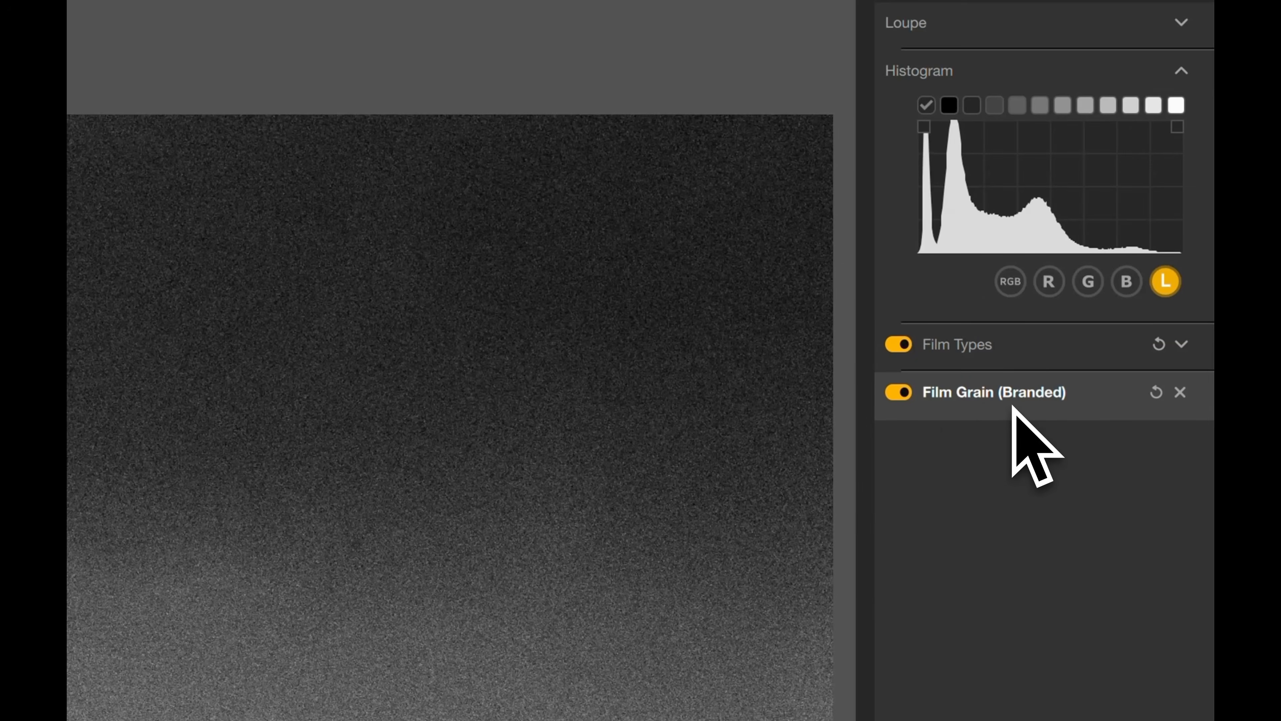
pyautogui.click(1063, 399)
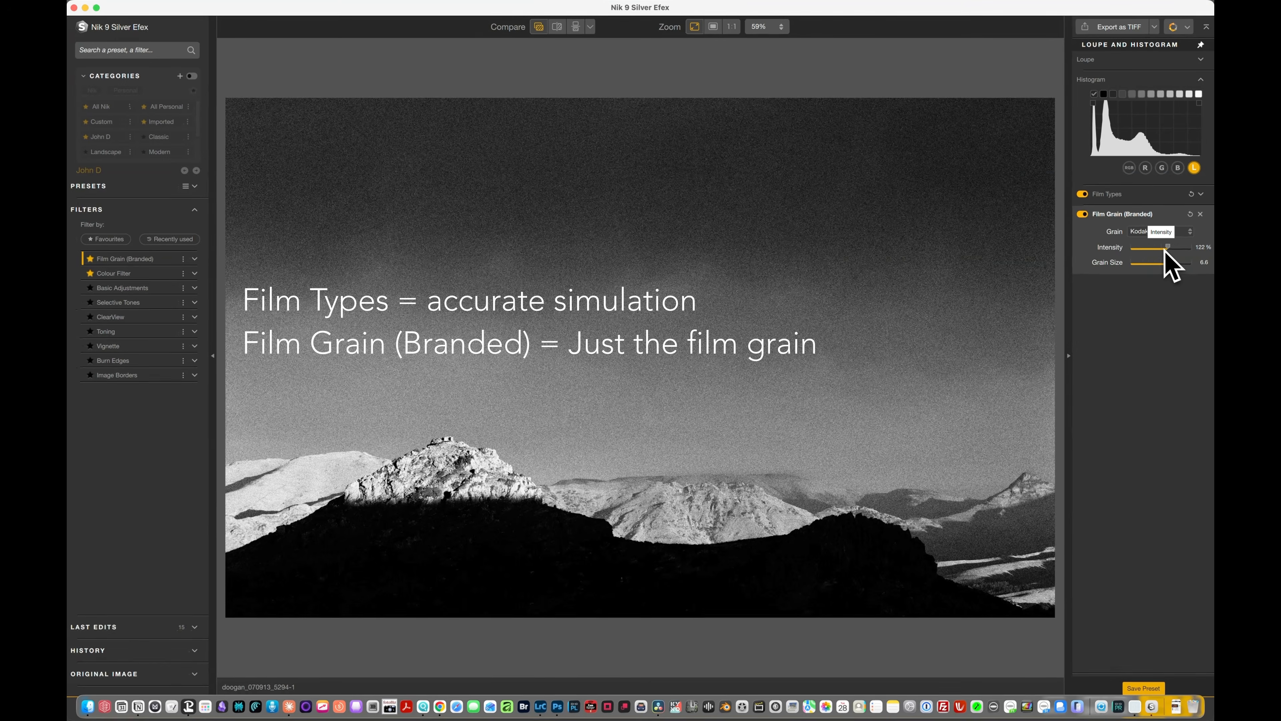
pyautogui.moveTo(1159, 249); pyautogui.dragTo(1182, 265)
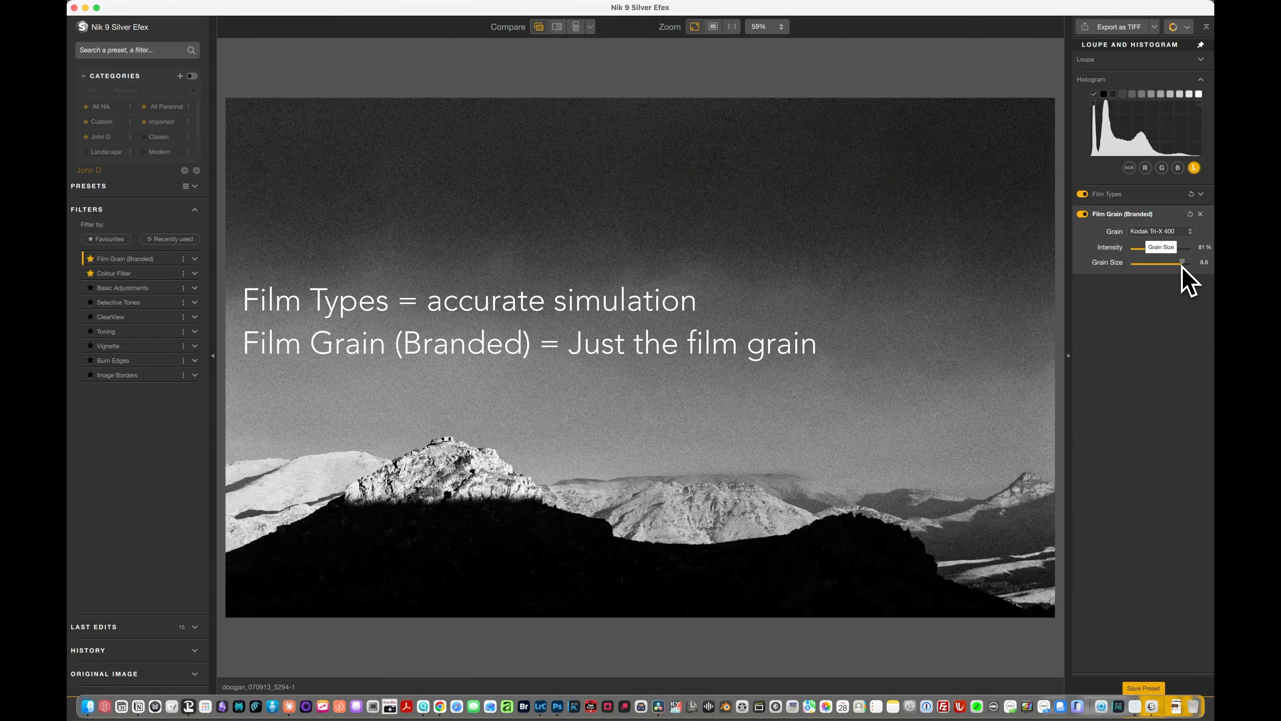